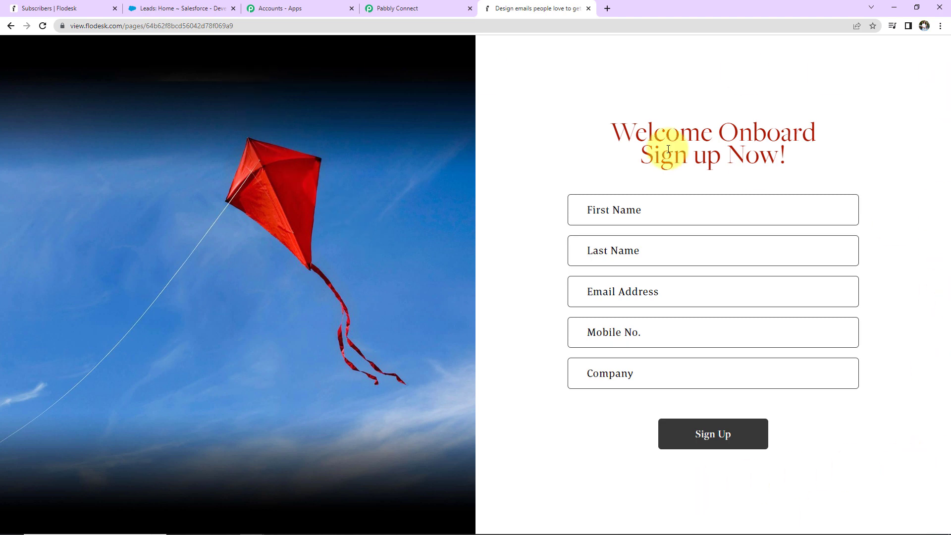
Review the Flodesk subscriber list and the recent leads in Salesforce, and switch to the Pabbly apps page
{"action": "left_click", "coordinate": [84, 11]}
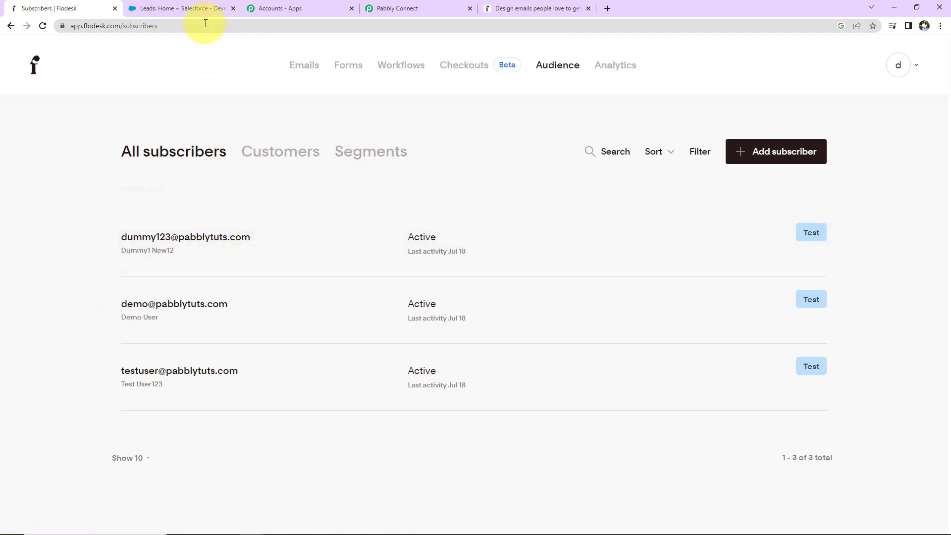
{"action": "left_click", "coordinate": [186, 9]}
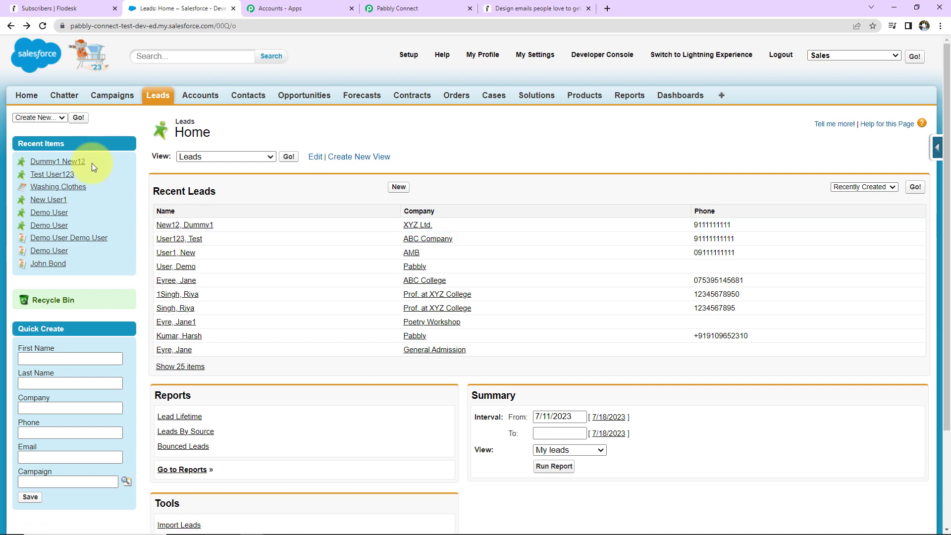
{"action": "left_click", "coordinate": [56, 9]}
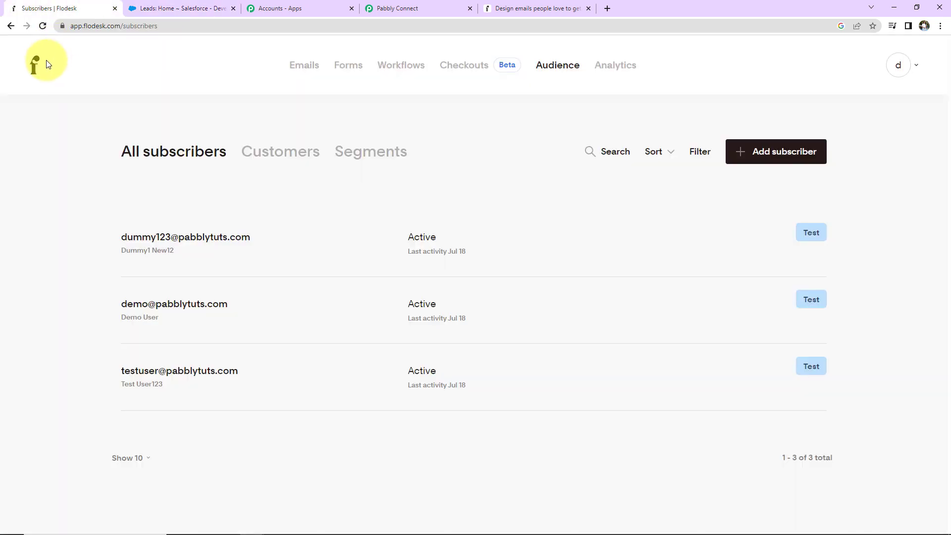
{"action": "left_click", "coordinate": [280, 8]}
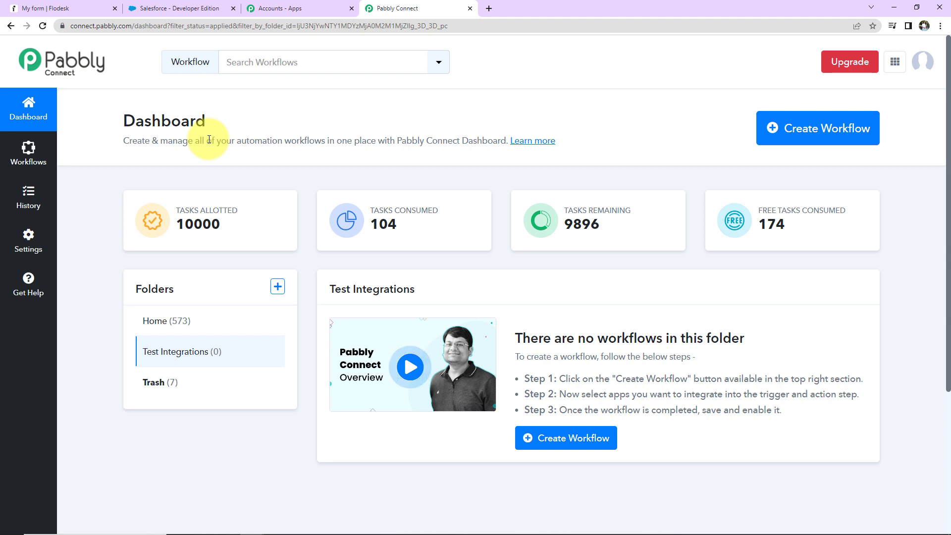
Create a workflow named "Add New Flodesk Subscriber to Salesforce CRM"
{"action": "left_click", "coordinate": [808, 134]}
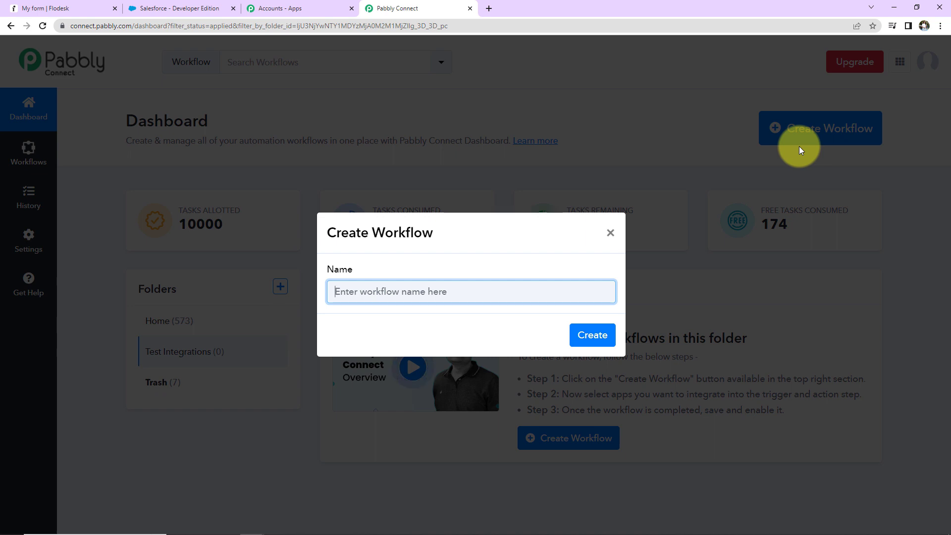
{"action": "type", "text": "Add New Flodesk Subscriber to Salesforce CRM"}
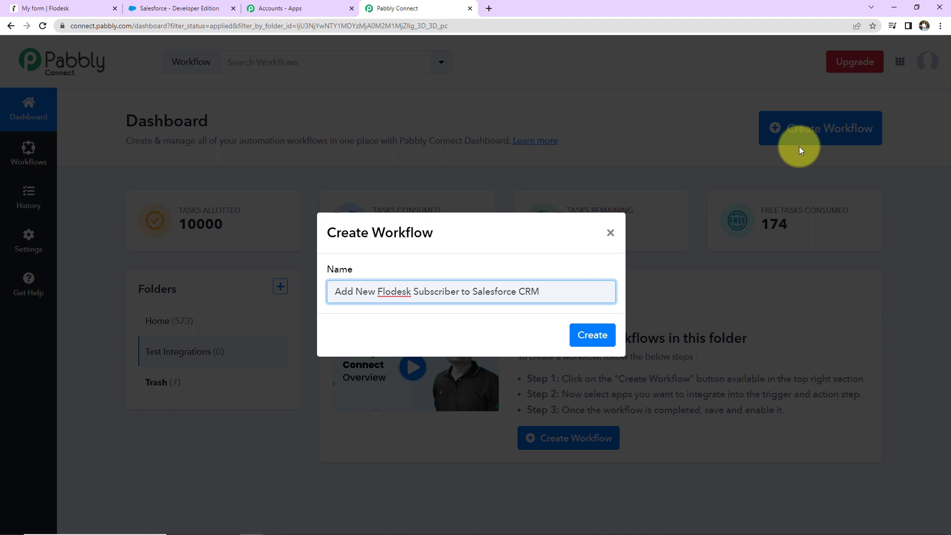
{"action": "left_click", "coordinate": [593, 337]}
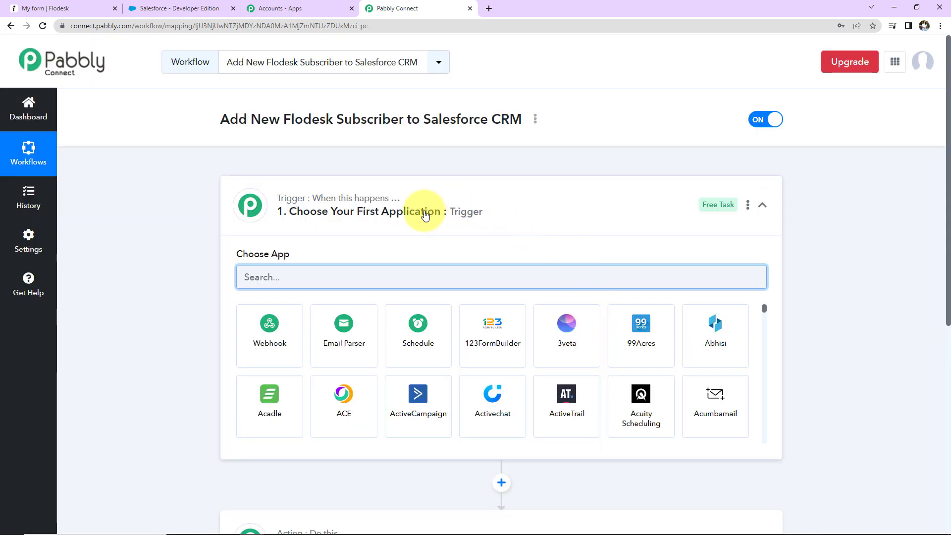
Choose Flodesk as the trigger application with Subscriber Created as the trigger event
{"action": "scroll", "coordinate": [445, 220], "scroll_direction": "down", "scroll_amount": 2}
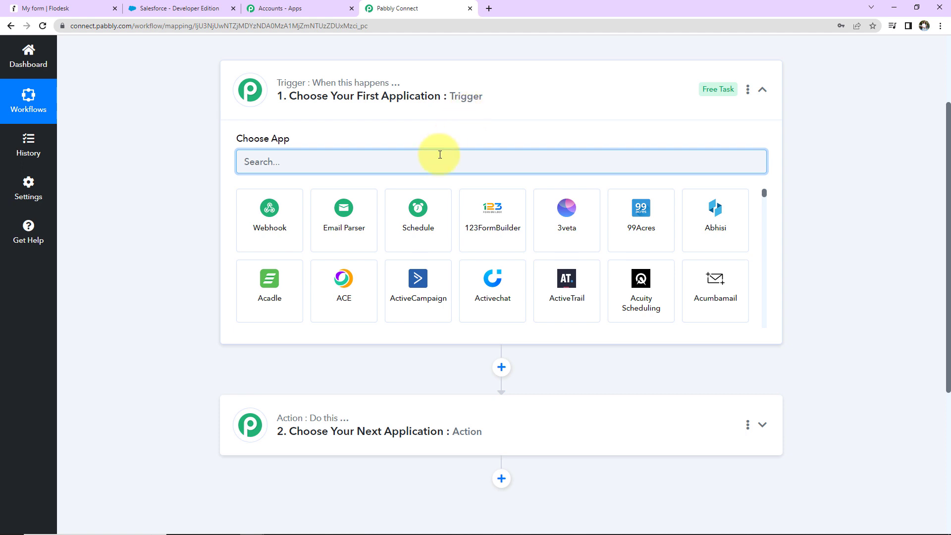
{"action": "type", "text": "flo"}
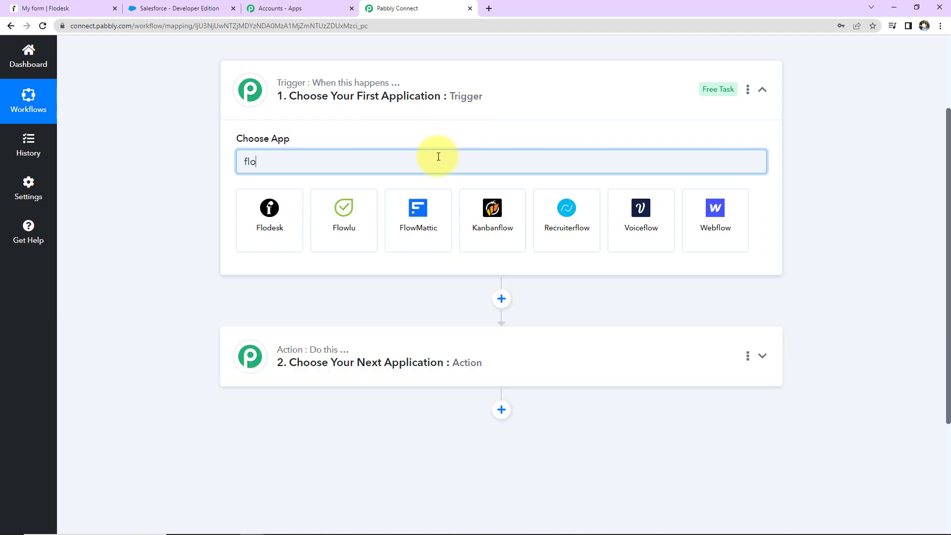
{"action": "left_click", "coordinate": [248, 234]}
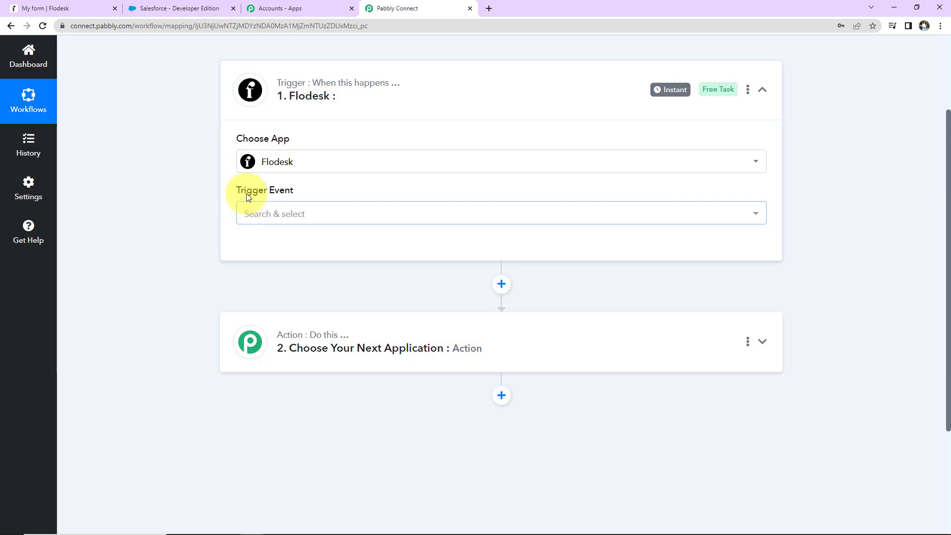
{"action": "mouse_move", "coordinate": [286, 197]}
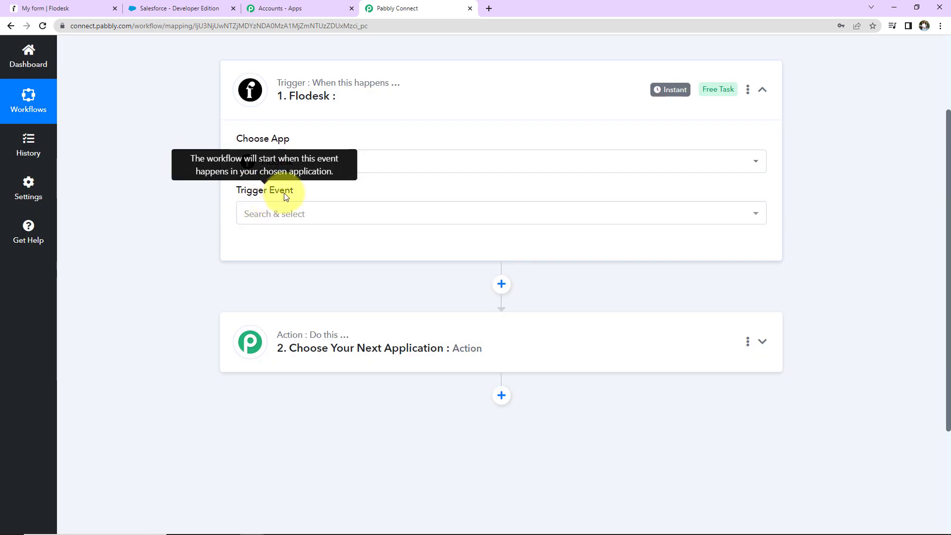
{"action": "left_click", "coordinate": [285, 213]}
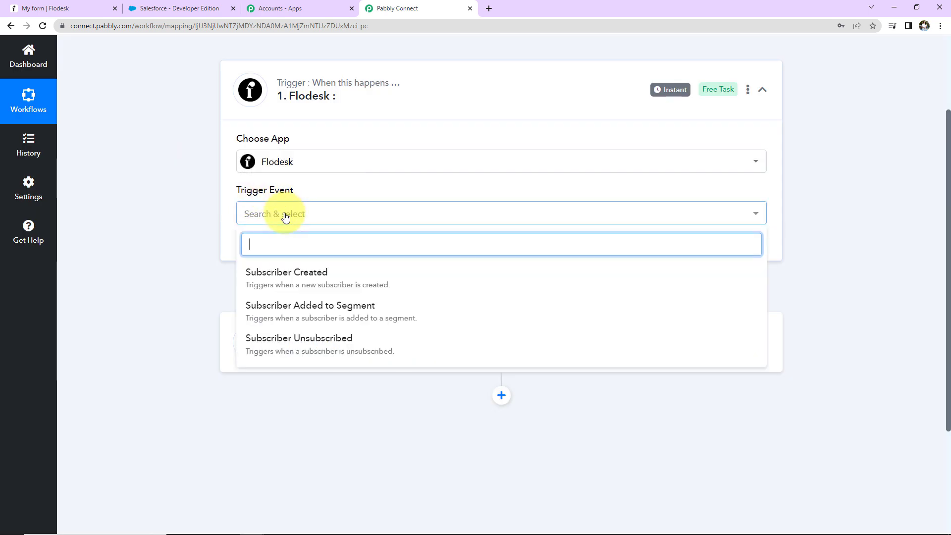
{"action": "left_click", "coordinate": [286, 276]}
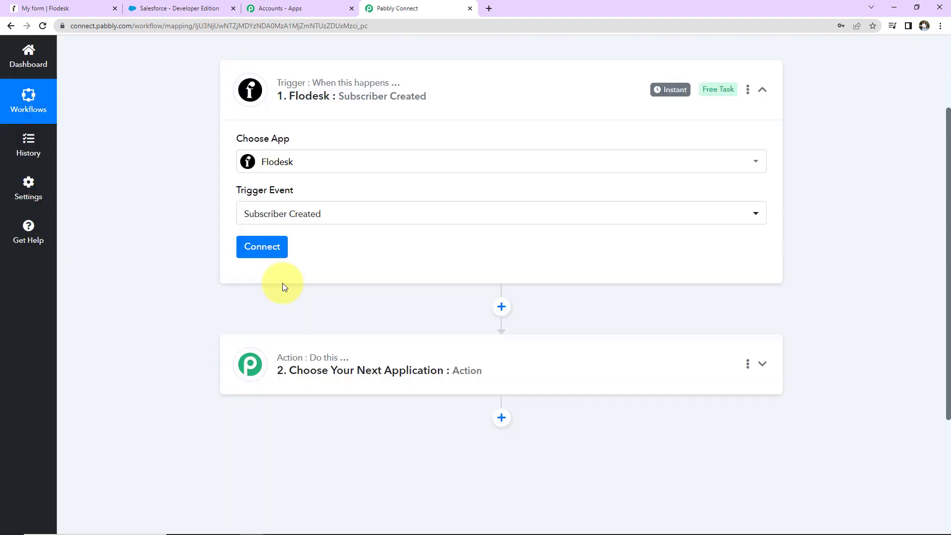
Add a new Flodesk connection to the trigger, logging in with the prefilled credentials and allowing Pabbly to access the account
{"action": "mouse_move", "coordinate": [671, 96]}
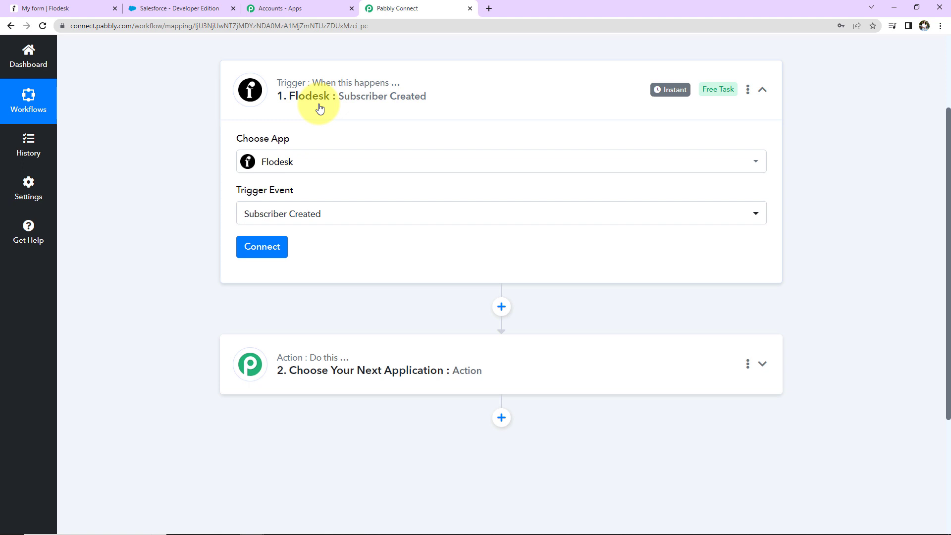
{"action": "left_click", "coordinate": [274, 253]}
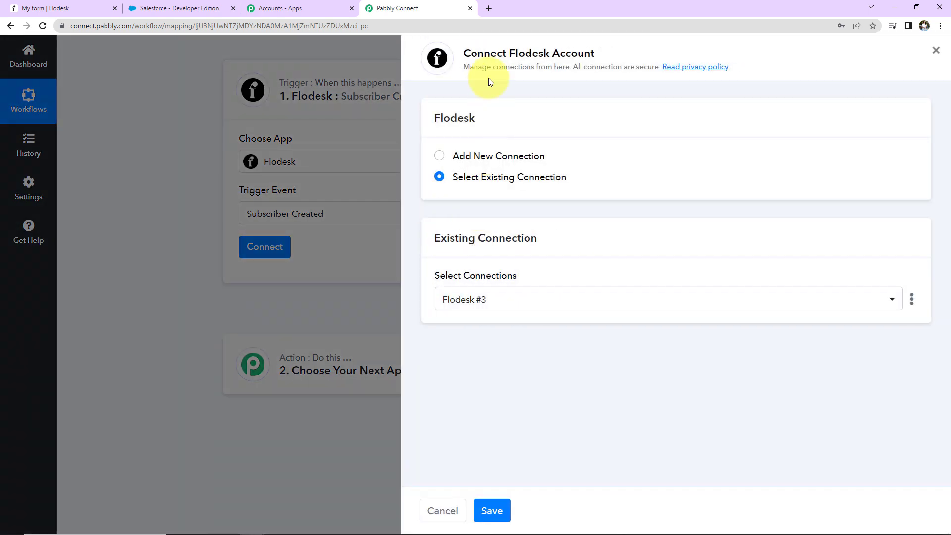
{"action": "left_click_drag", "start_coordinate": [464, 54], "coordinate": [611, 54]}
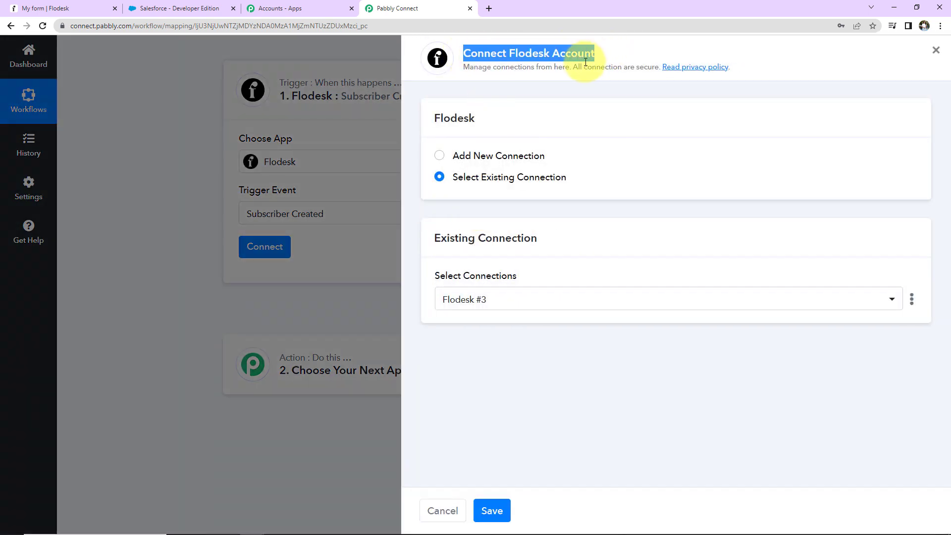
{"action": "left_click", "coordinate": [440, 155]}
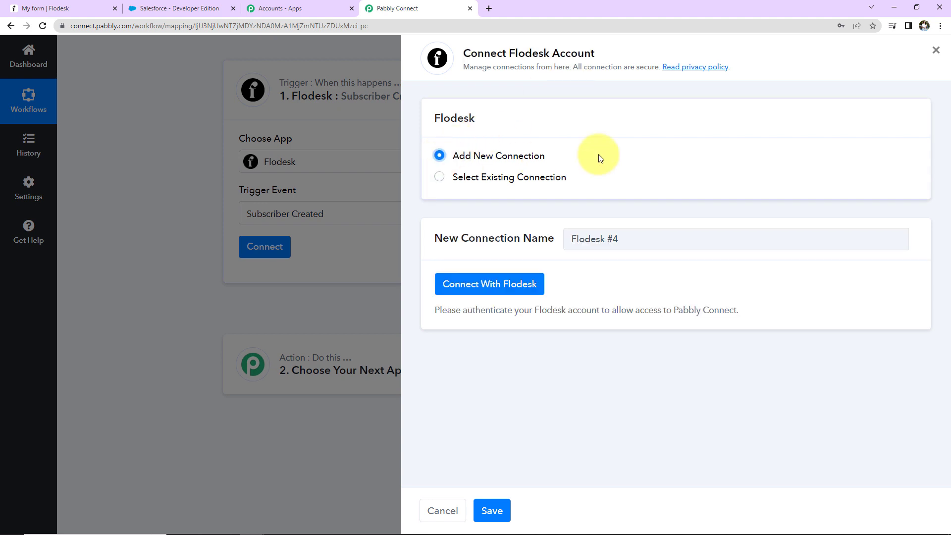
{"action": "left_click", "coordinate": [524, 284]}
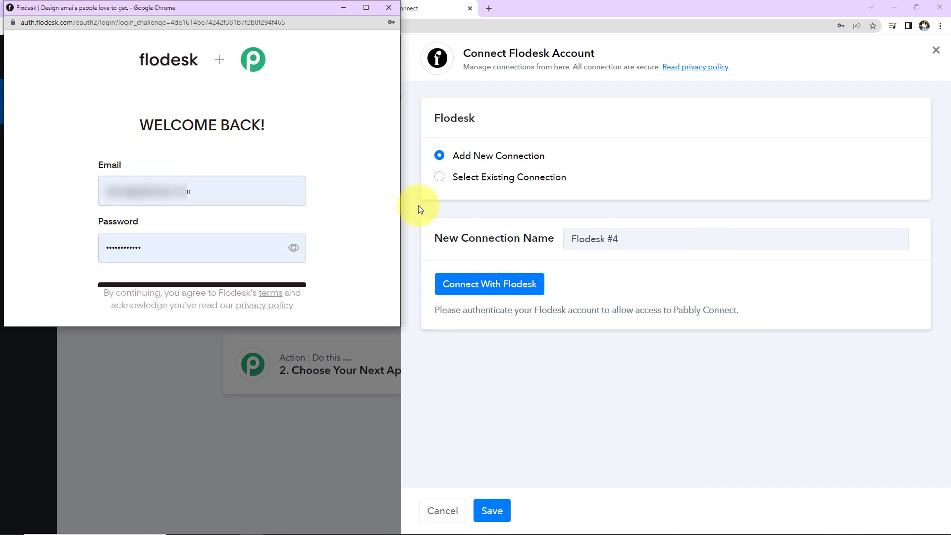
{"action": "left_click", "coordinate": [263, 286]}
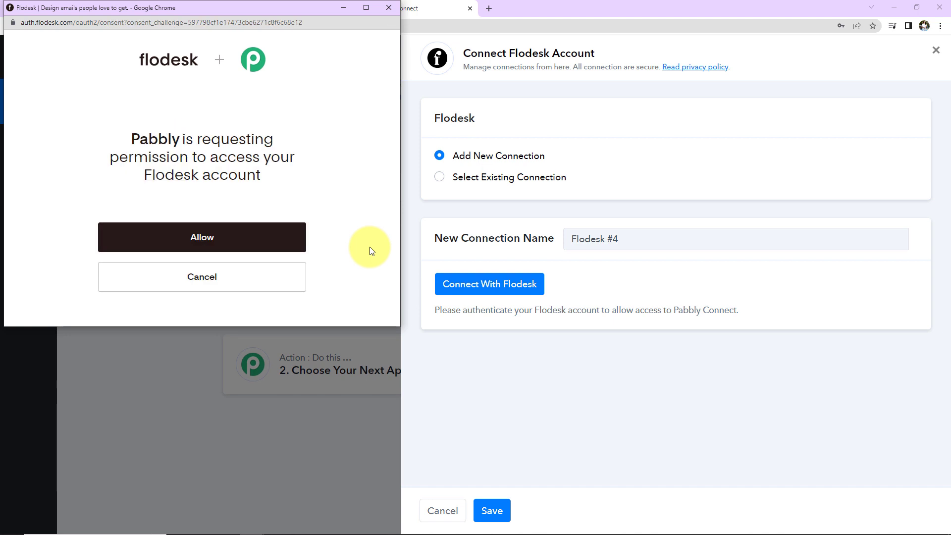
{"action": "left_click", "coordinate": [299, 238]}
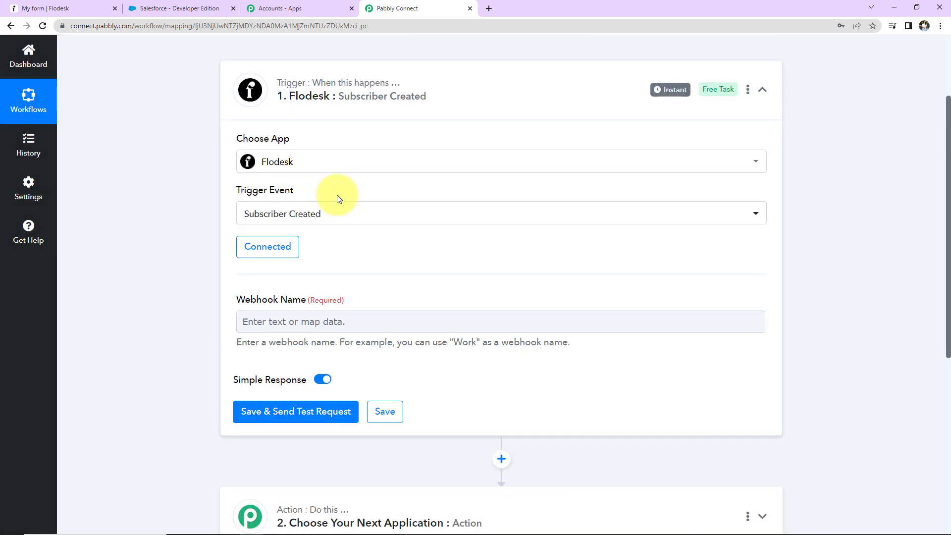
Name the trigger's webhook "Salesforce Connection", then save it and send a test request
{"action": "scroll", "coordinate": [506, 245], "scroll_direction": "down", "scroll_amount": 2}
{"action": "left_click", "coordinate": [271, 205]}
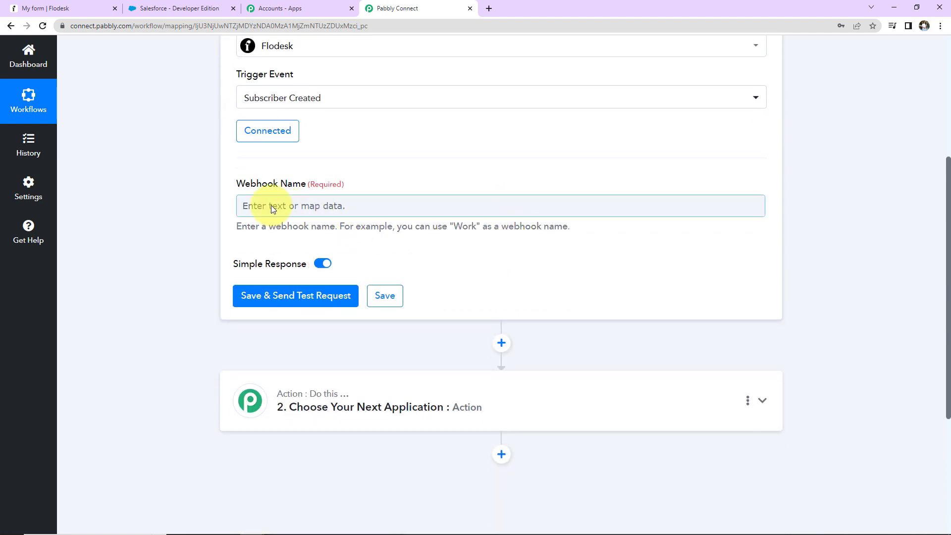
{"action": "left_click", "coordinate": [271, 206]}
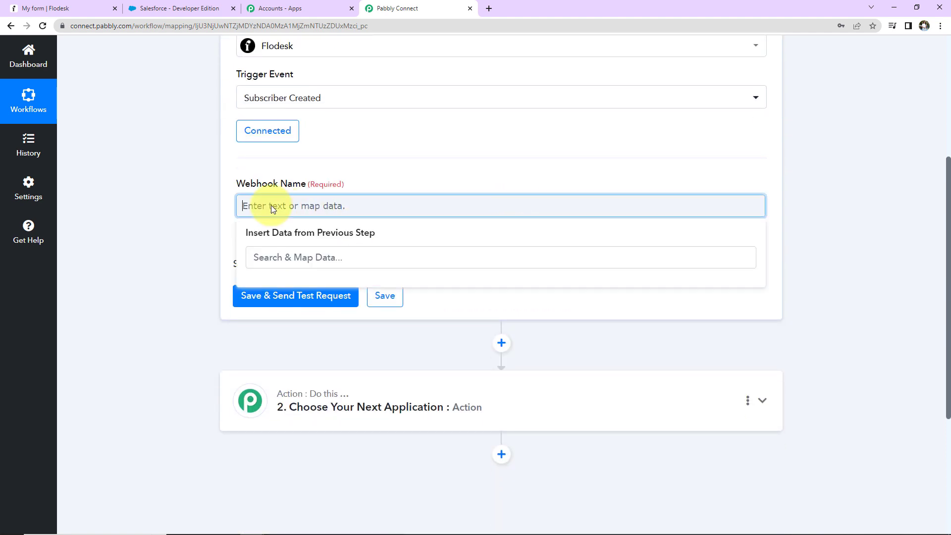
{"action": "type", "text": "Salesforce Connection"}
{"action": "left_click", "coordinate": [285, 297]}
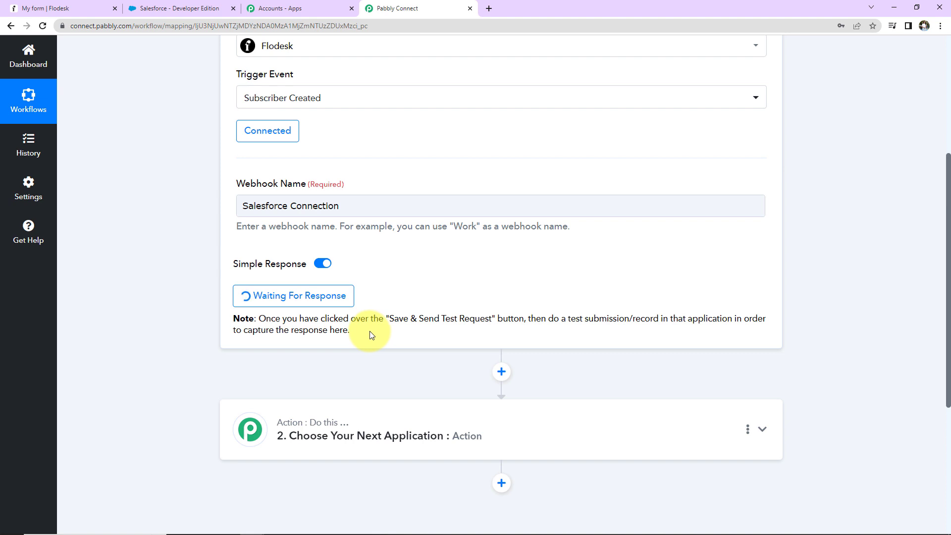
Switch to Flodesk and copy the share page link of the "Full page with image" form
{"action": "left_click", "coordinate": [45, 10]}
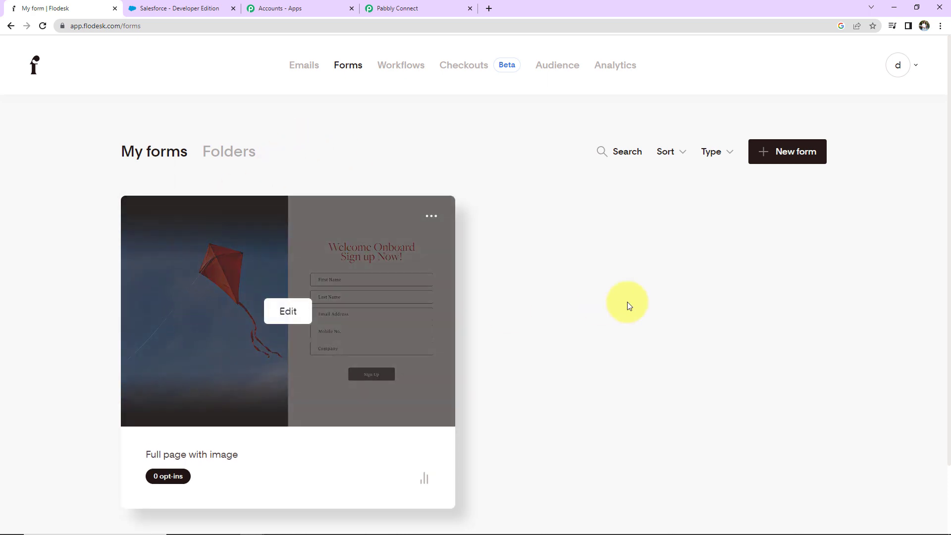
{"action": "mouse_move", "coordinate": [434, 217]}
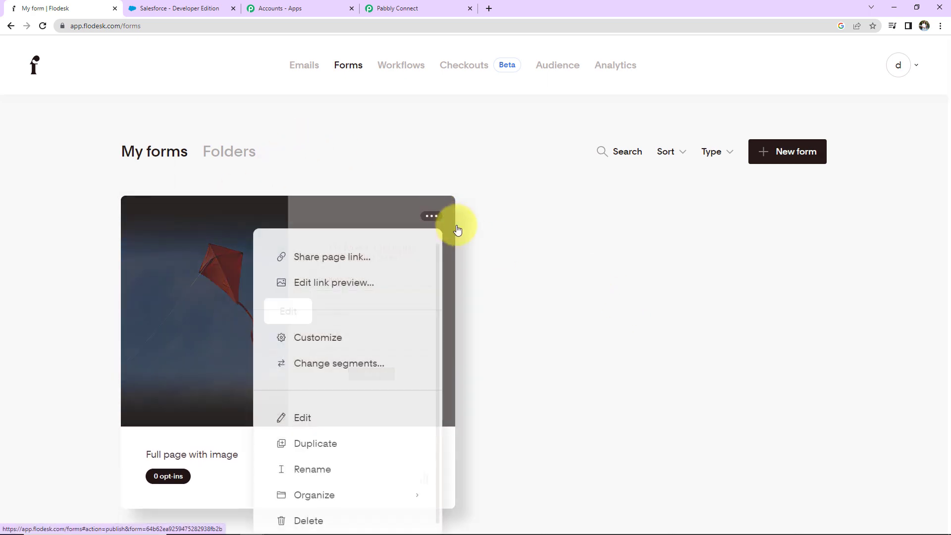
{"action": "left_click", "coordinate": [431, 216]}
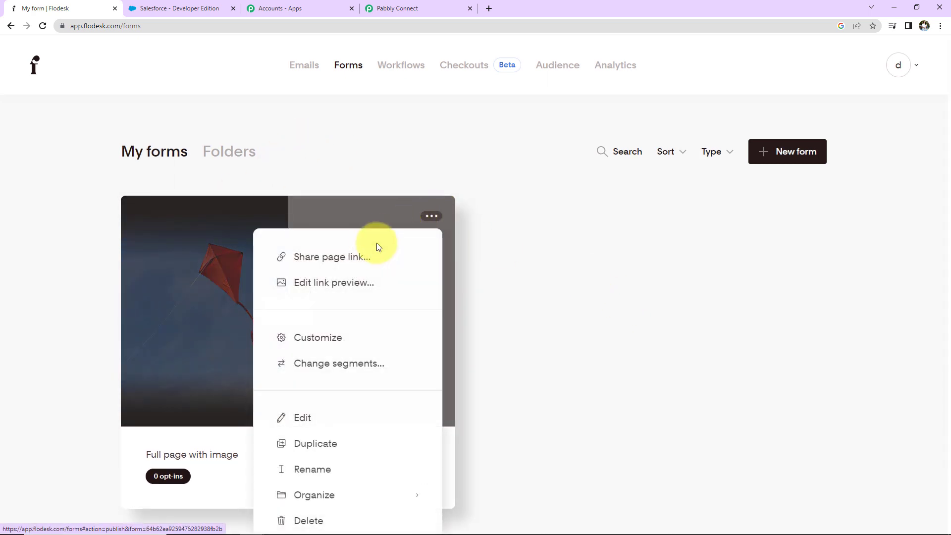
{"action": "left_click", "coordinate": [320, 257]}
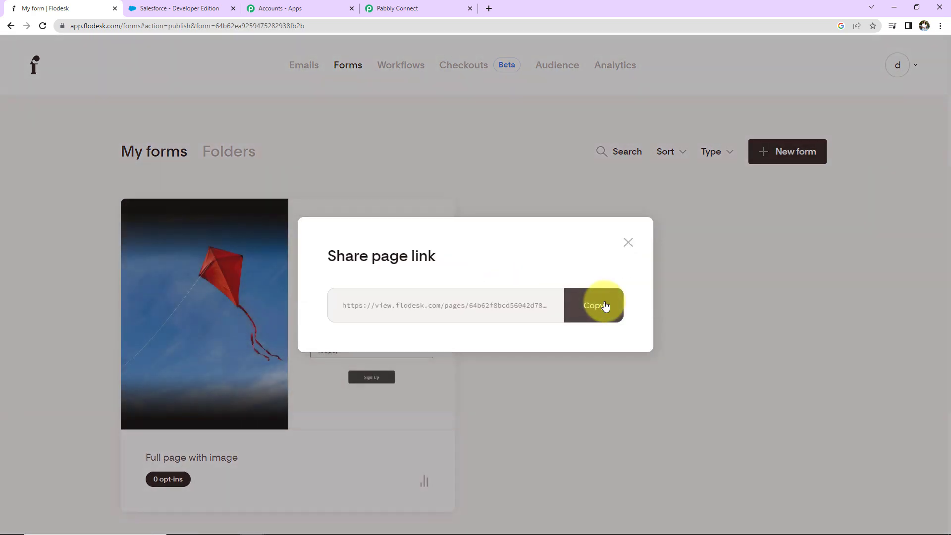
{"action": "left_click", "coordinate": [604, 304]}
Open the copied form link in a new browser tab and close the Share page link dialog in Flodesk
{"action": "left_click", "coordinate": [489, 9]}
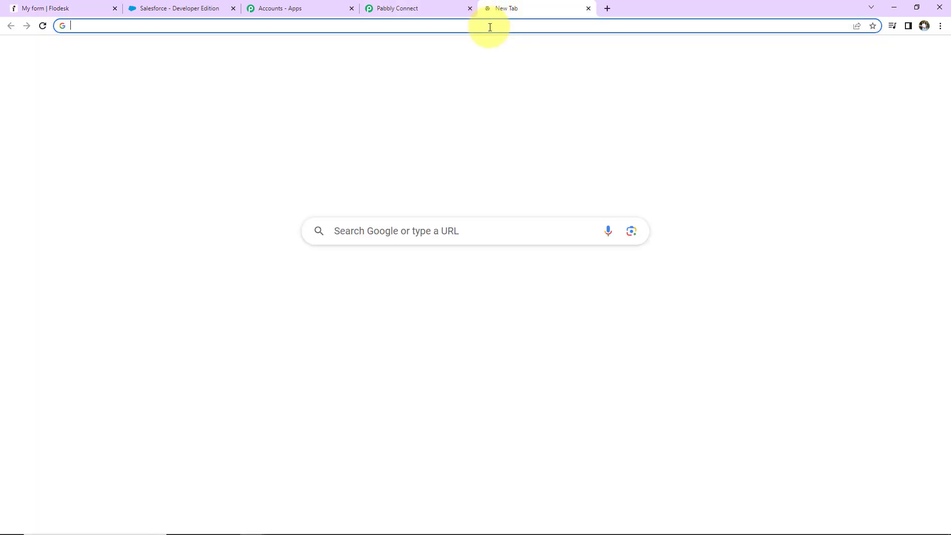
{"action": "left_click", "coordinate": [490, 26]}
{"action": "key", "text": "ctrl+v"}
{"action": "key", "text": "Return"}
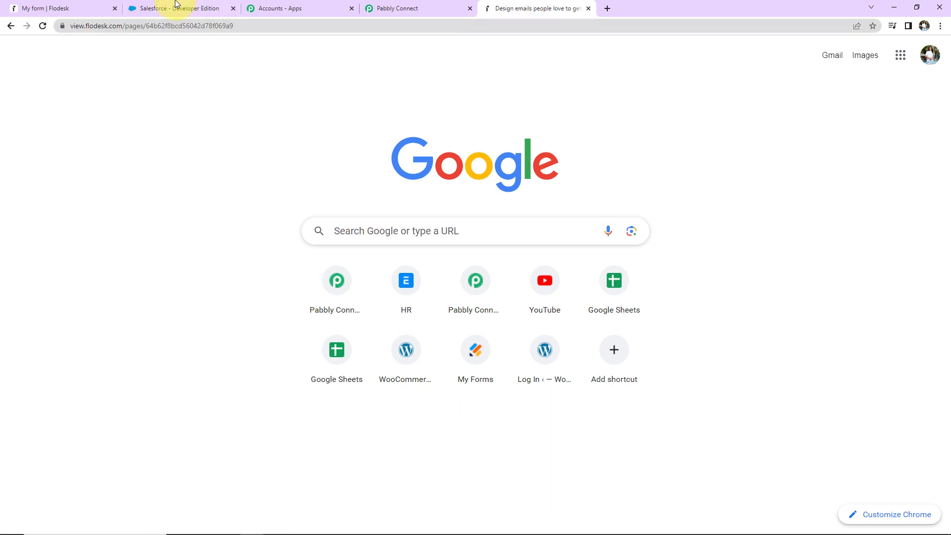
{"action": "left_click", "coordinate": [64, 8]}
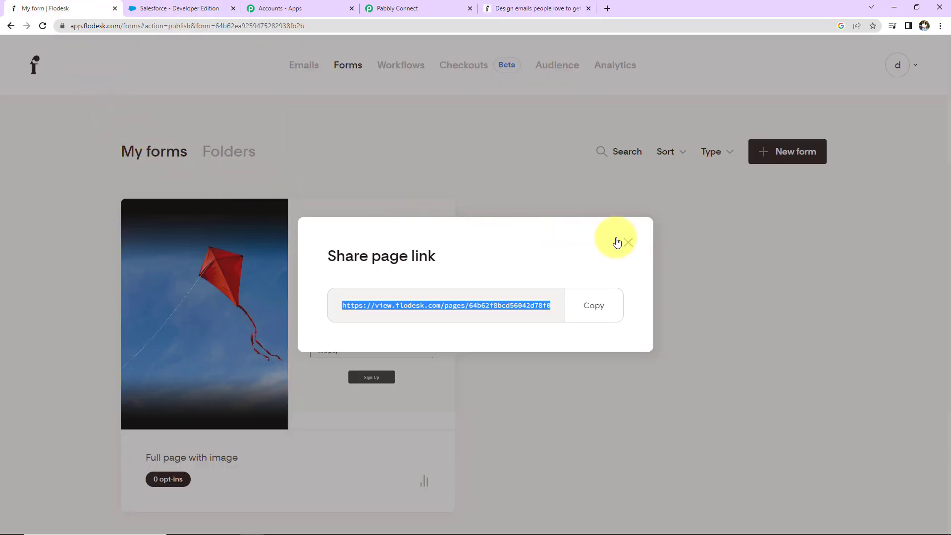
{"action": "left_click", "coordinate": [628, 243]}
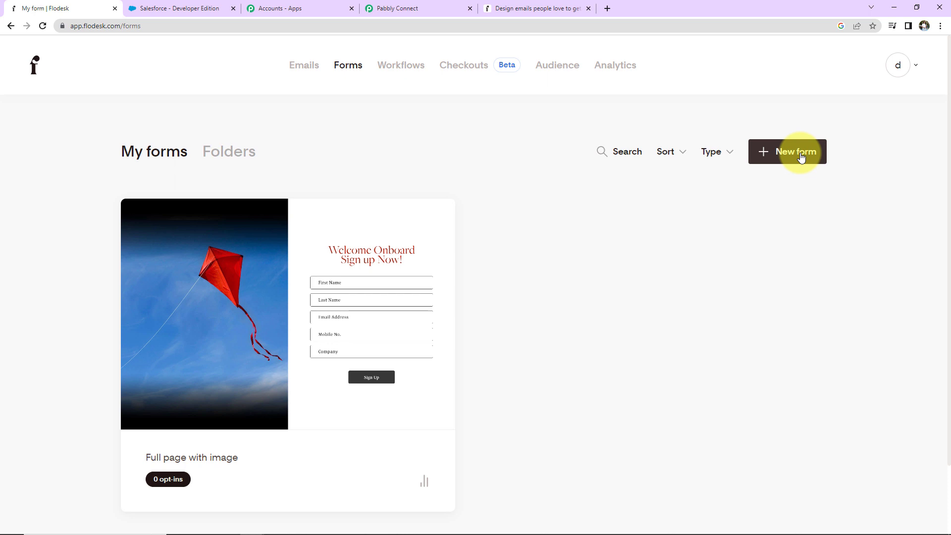
Fill in the test subscriber's first name, last name and e-mail address on the open Flodesk sign-up form
{"action": "left_click", "coordinate": [549, 10]}
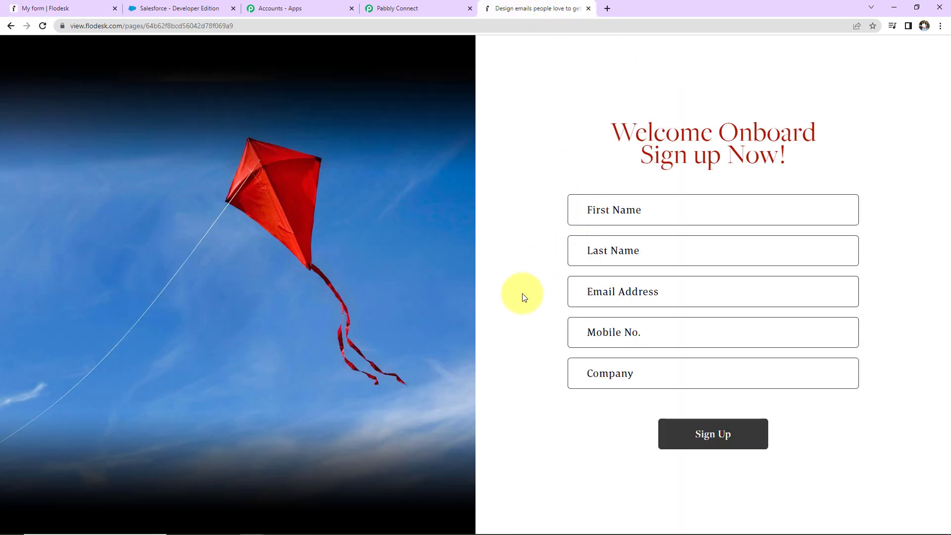
{"action": "left_click", "coordinate": [628, 206]}
{"action": "type", "text": "Te"}
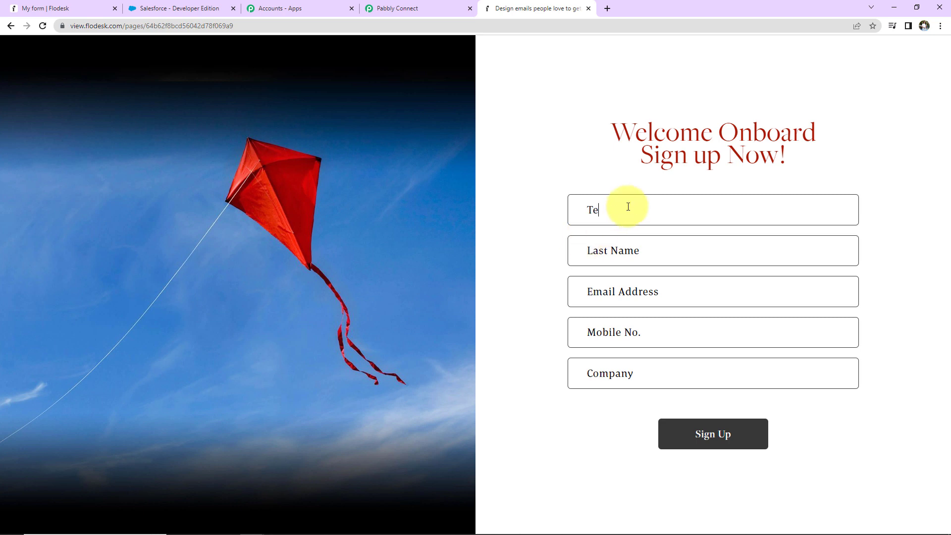
{"action": "type", "text": "User123"}
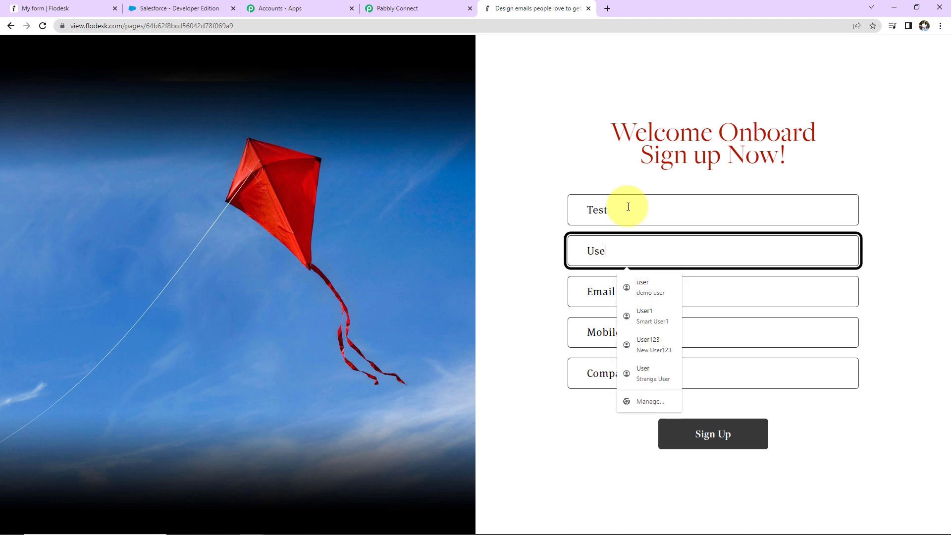
{"action": "key", "text": "Tab"}
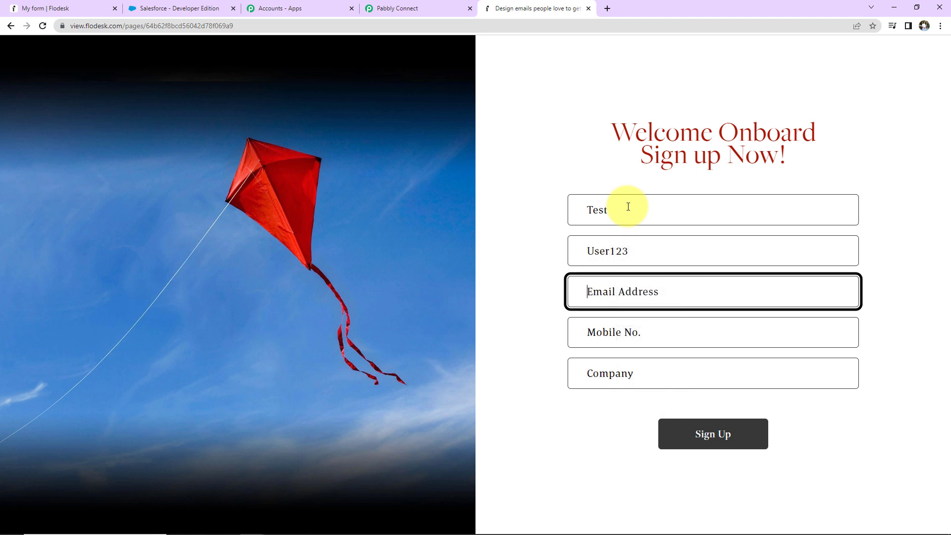
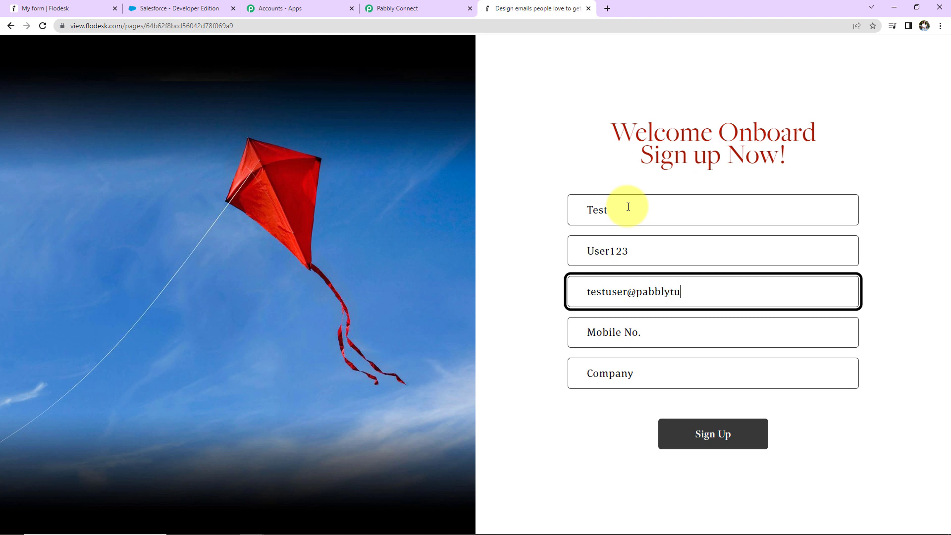
Fill in the mobile number, set the company to "ABC Company" and submit the sign-up form
{"action": "left_click", "coordinate": [661, 334]}
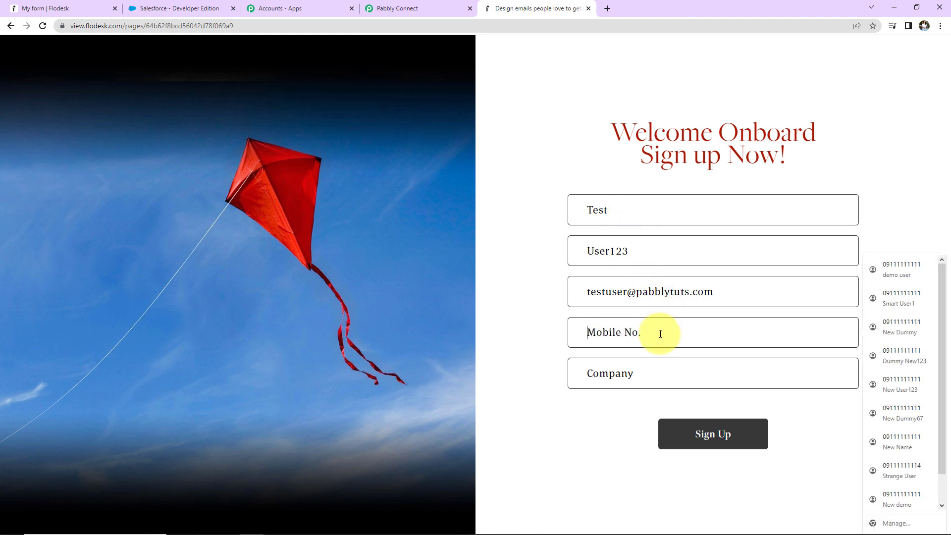
{"action": "type", "text": "91111111111"}
{"action": "left_click", "coordinate": [659, 374]}
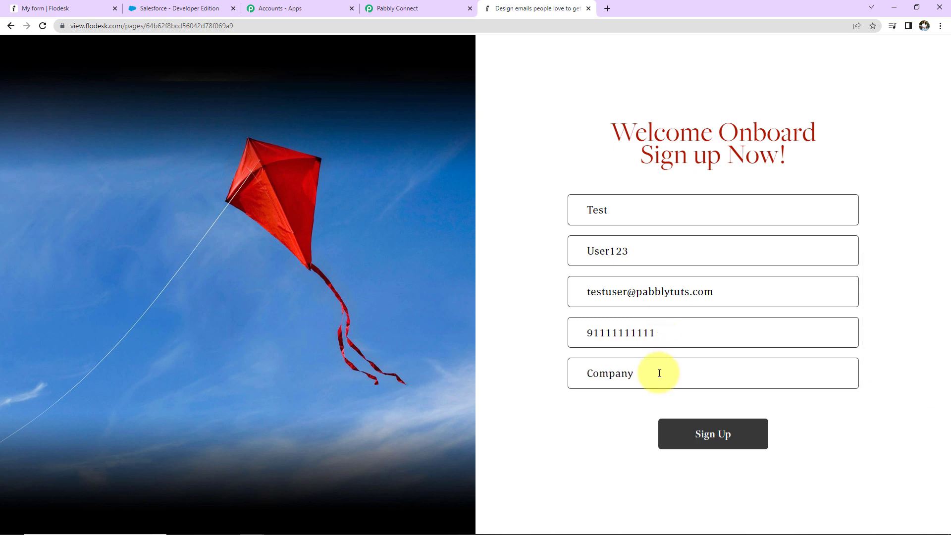
{"action": "type", "text": "ABC Company"}
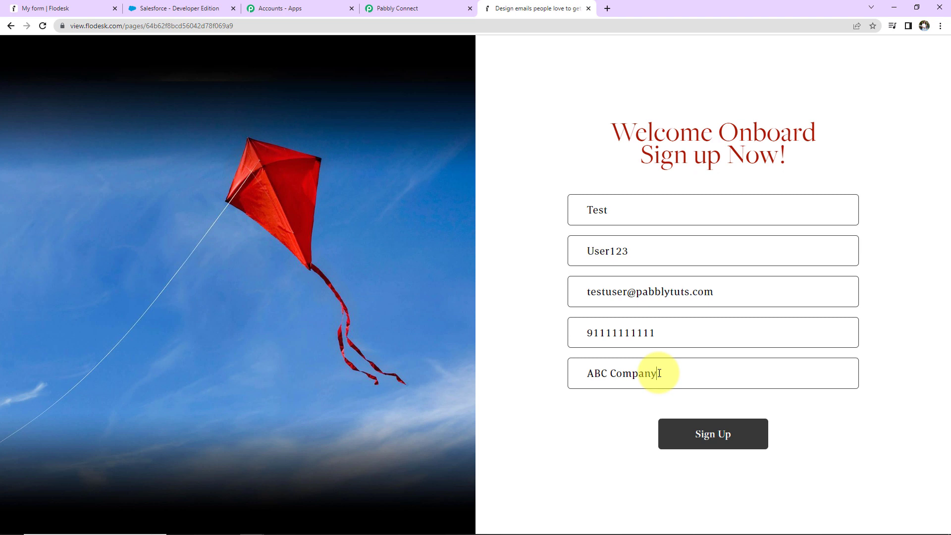
{"action": "left_click", "coordinate": [689, 445]}
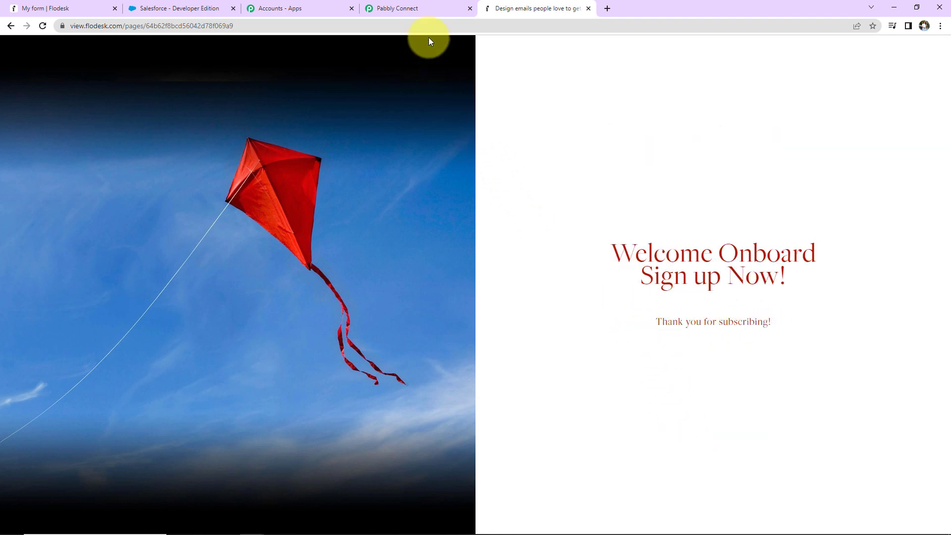
Switch to Pabbly Connect to review the captured webhook response, and check the new subscriber in Flodesk's audience list
{"action": "left_click", "coordinate": [426, 10]}
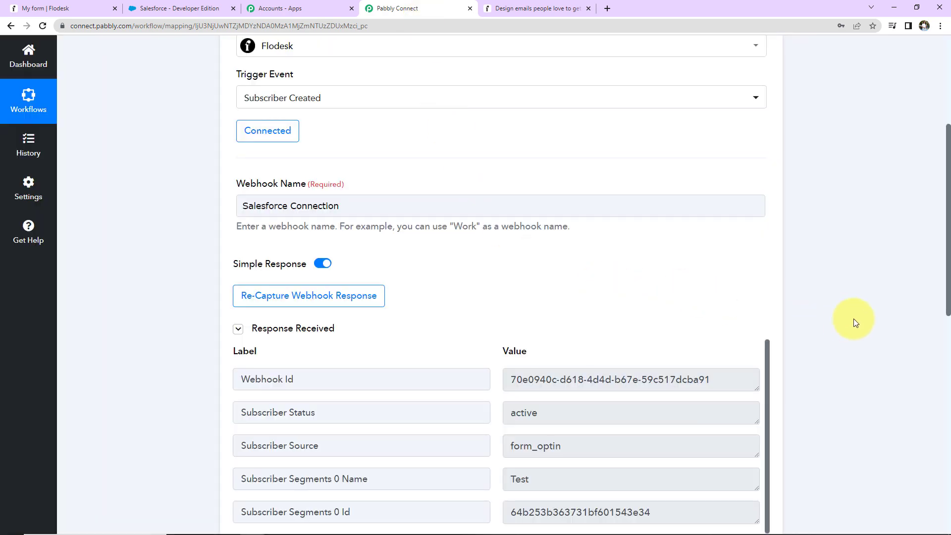
{"action": "scroll", "coordinate": [854, 319], "scroll_direction": "down", "scroll_amount": 5}
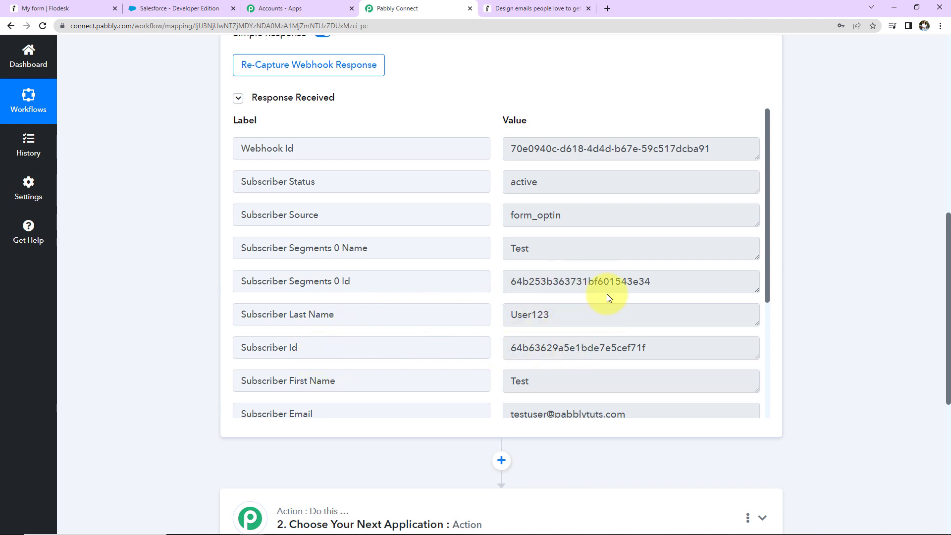
{"action": "scroll", "coordinate": [608, 294], "scroll_direction": "down", "scroll_amount": 3}
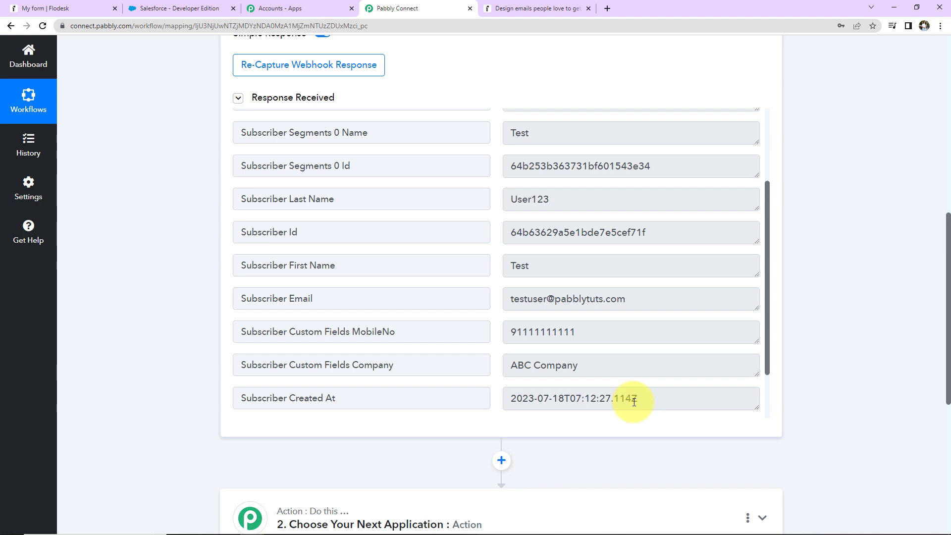
{"action": "scroll", "coordinate": [636, 367], "scroll_direction": "down", "scroll_amount": 2}
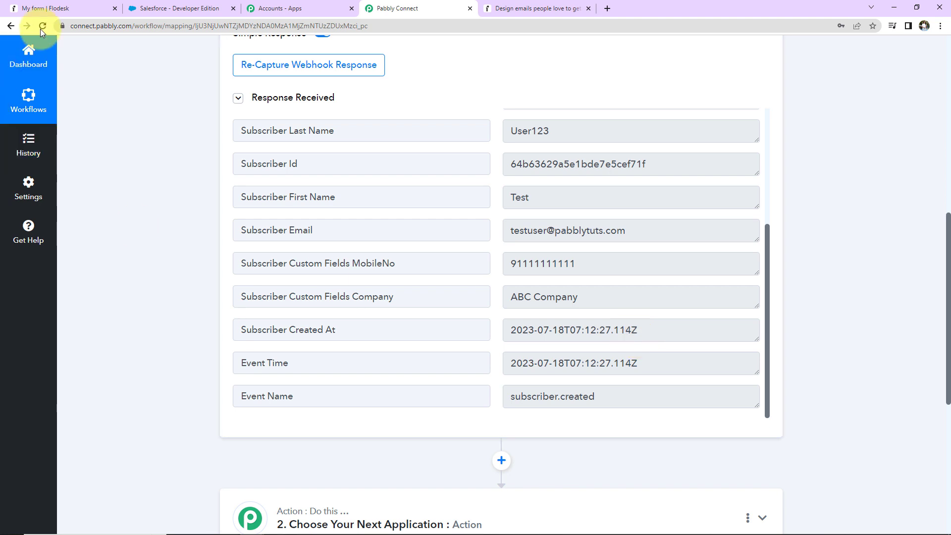
{"action": "left_click", "coordinate": [44, 8]}
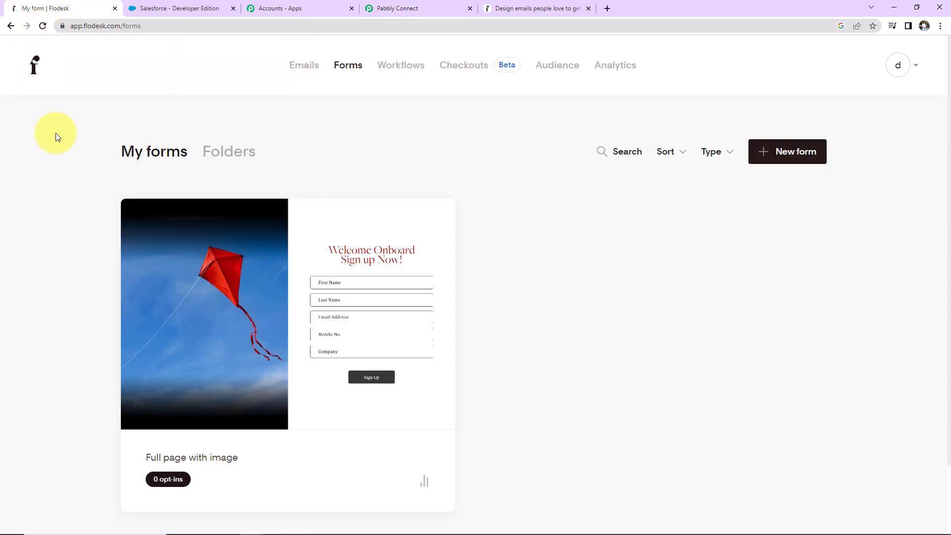
{"action": "left_click", "coordinate": [547, 69]}
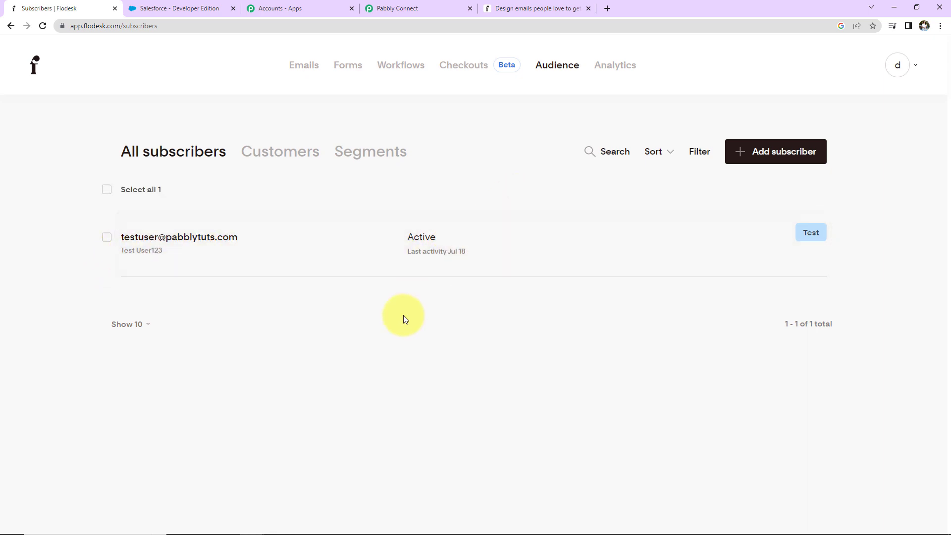
Switch back to Pabbly Connect and choose Salesforce as the app for the workflow's action step
{"action": "left_click", "coordinate": [418, 10]}
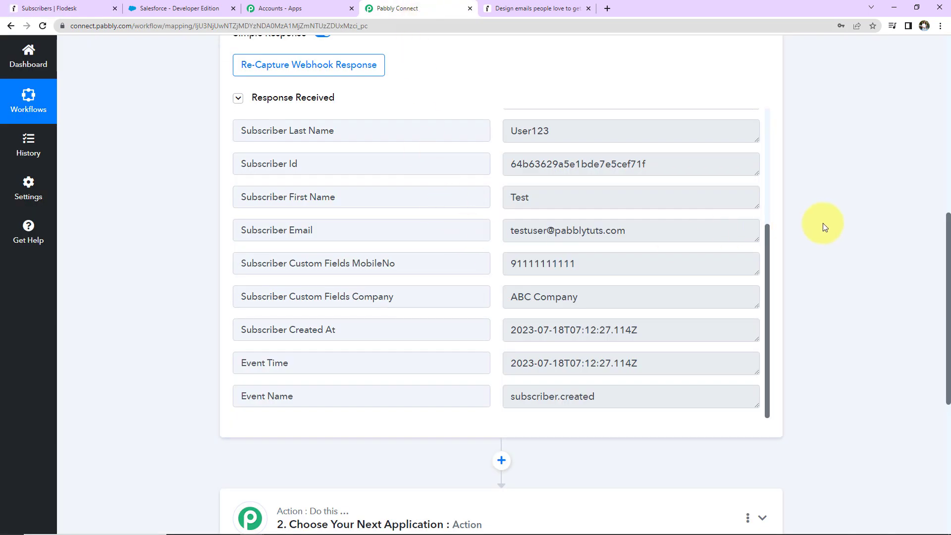
{"action": "scroll", "coordinate": [819, 258], "scroll_direction": "down", "scroll_amount": 7}
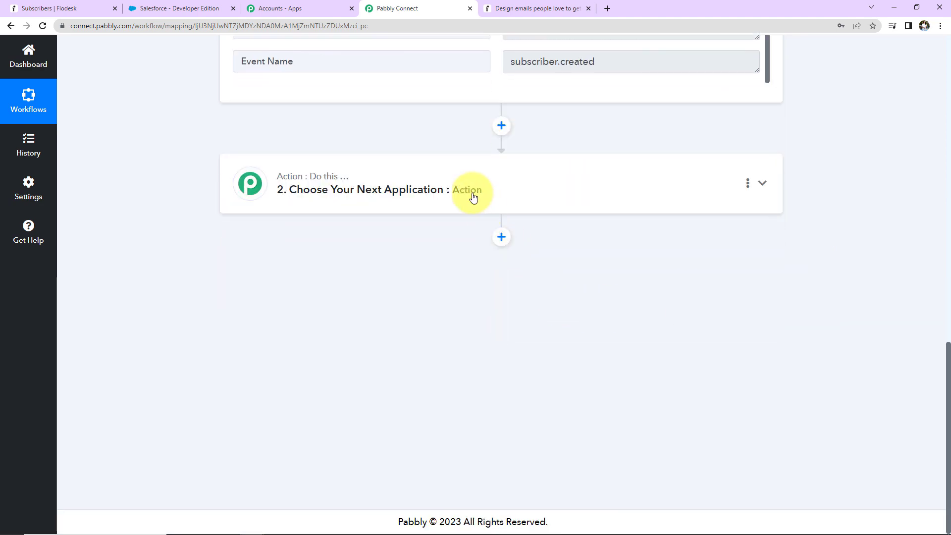
{"action": "left_click", "coordinate": [415, 194]}
{"action": "left_click", "coordinate": [387, 253]}
{"action": "type", "text": "sal"}
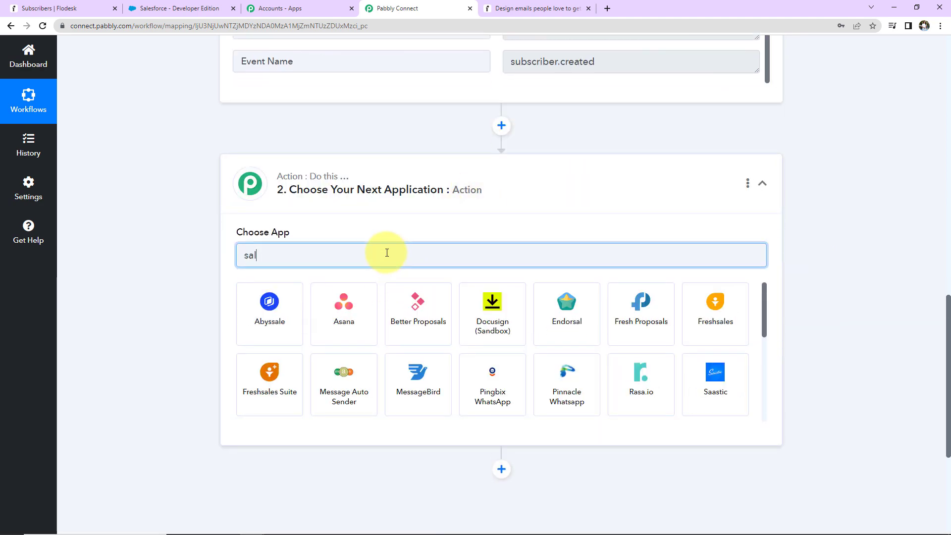
{"action": "type", "text": "esfor"}
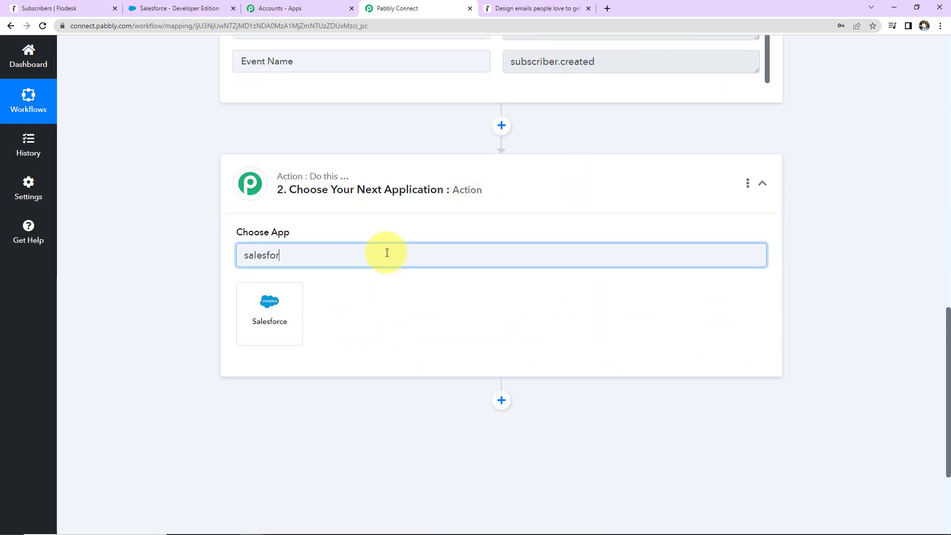
{"action": "left_click", "coordinate": [301, 312]}
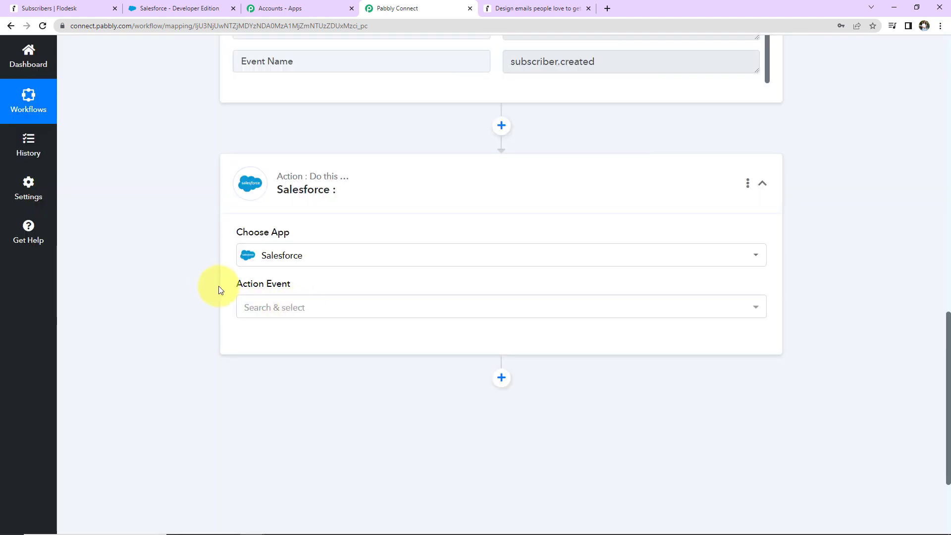
Set the Salesforce action event to Create Lead
{"action": "left_click", "coordinate": [304, 314]}
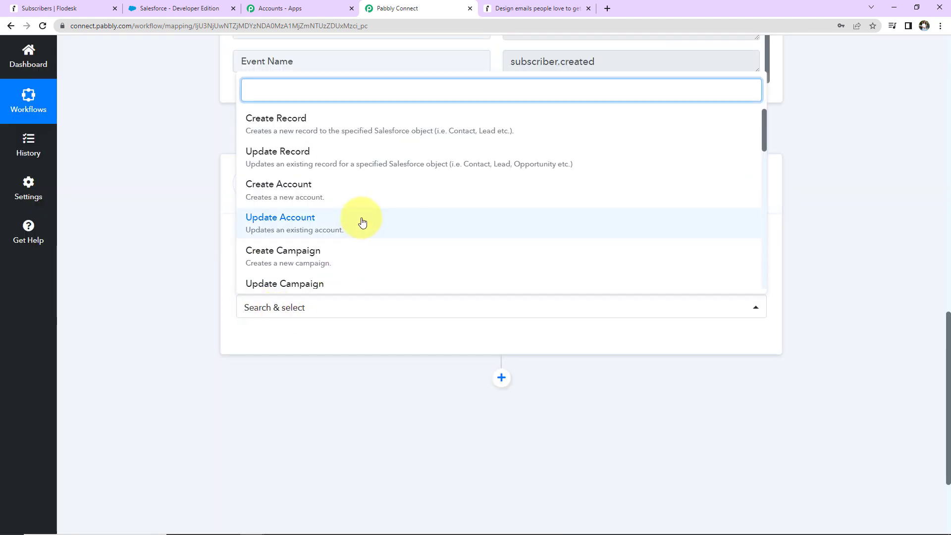
{"action": "scroll", "coordinate": [361, 221], "scroll_direction": "down", "scroll_amount": 5}
{"action": "scroll", "coordinate": [318, 222], "scroll_direction": "down", "scroll_amount": 3}
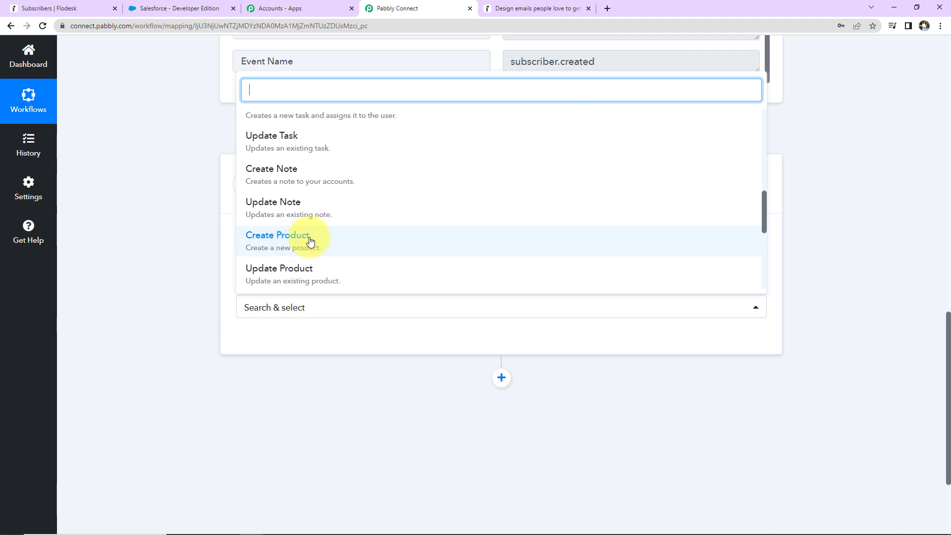
{"action": "scroll", "coordinate": [310, 240], "scroll_direction": "up", "scroll_amount": 5}
{"action": "left_click", "coordinate": [273, 262]}
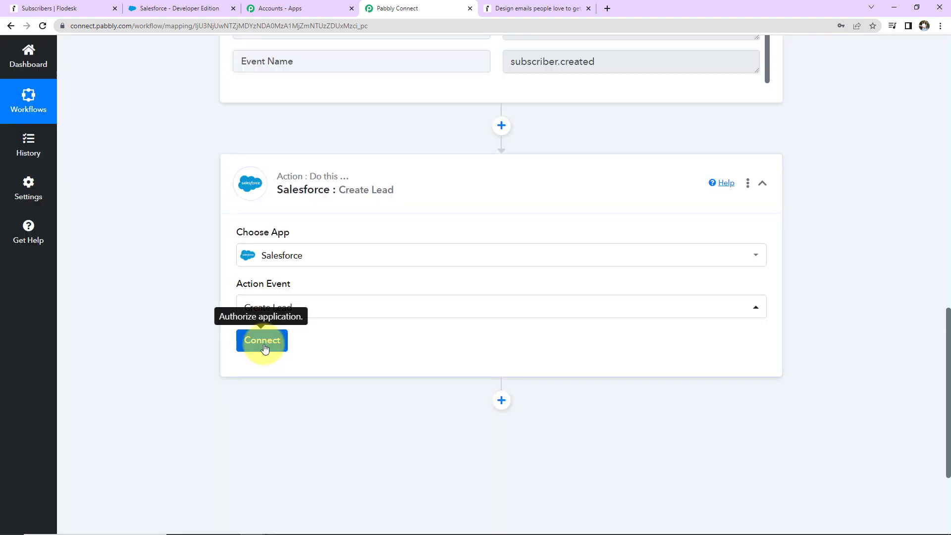
Add a new Salesforce connection named "Salesforce #2" to the action and allow Pabbly Connect to access the account
{"action": "left_click", "coordinate": [263, 343]}
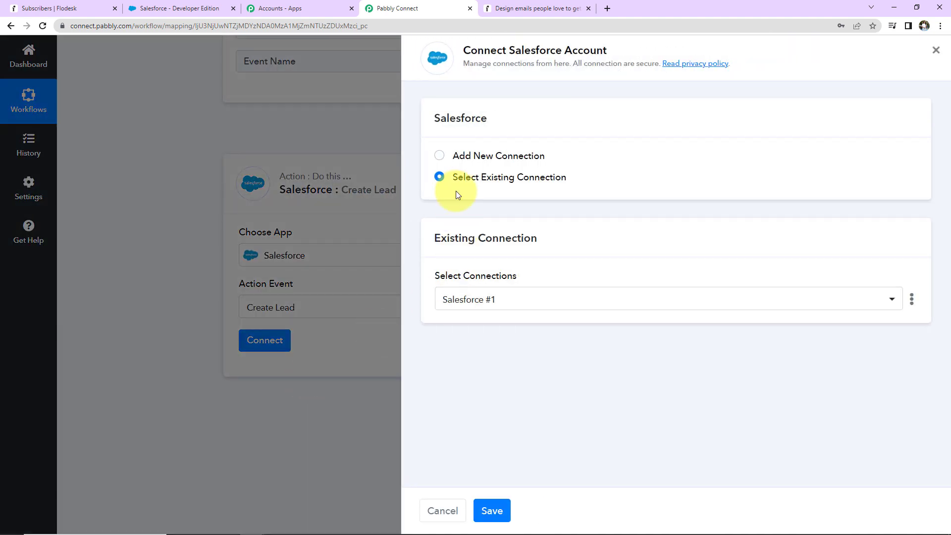
{"action": "left_click_drag", "start_coordinate": [459, 50], "coordinate": [620, 54]}
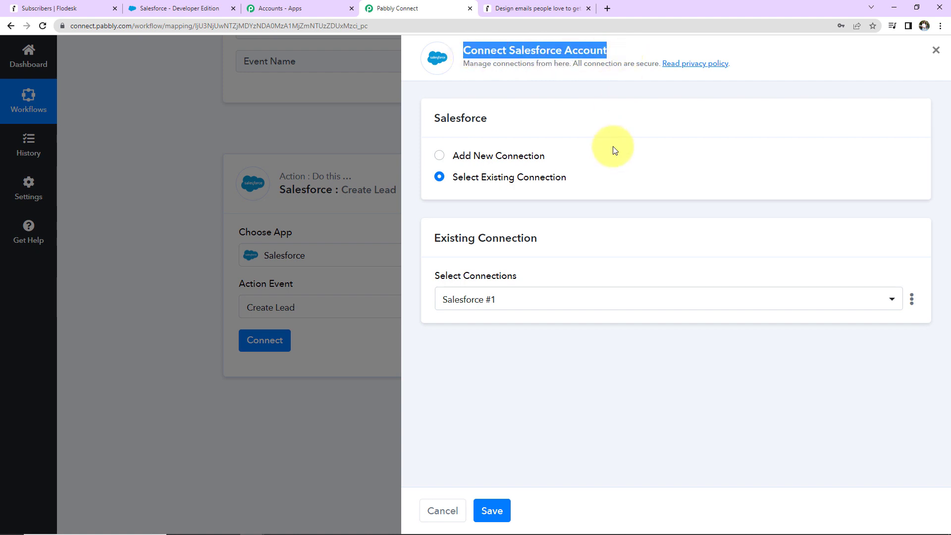
{"action": "left_click", "coordinate": [440, 156]}
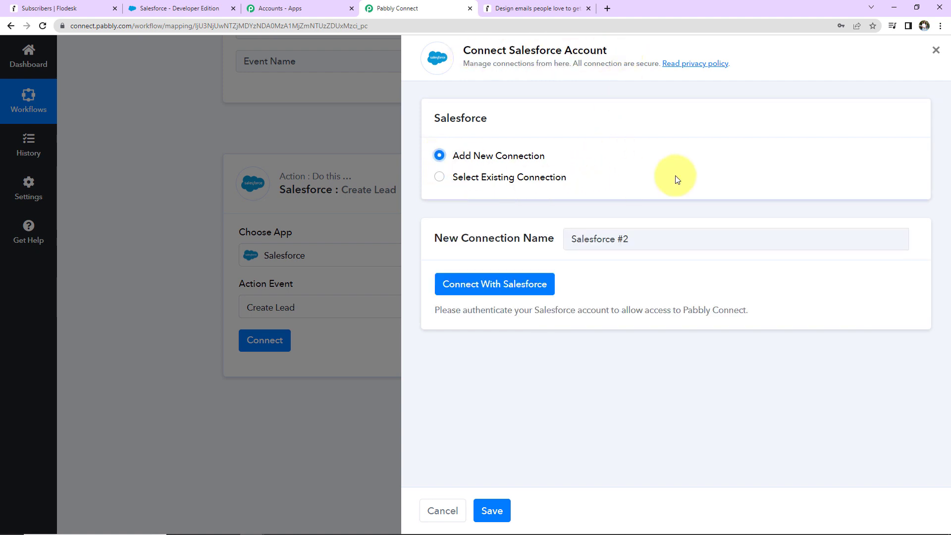
{"action": "left_click", "coordinate": [548, 284]}
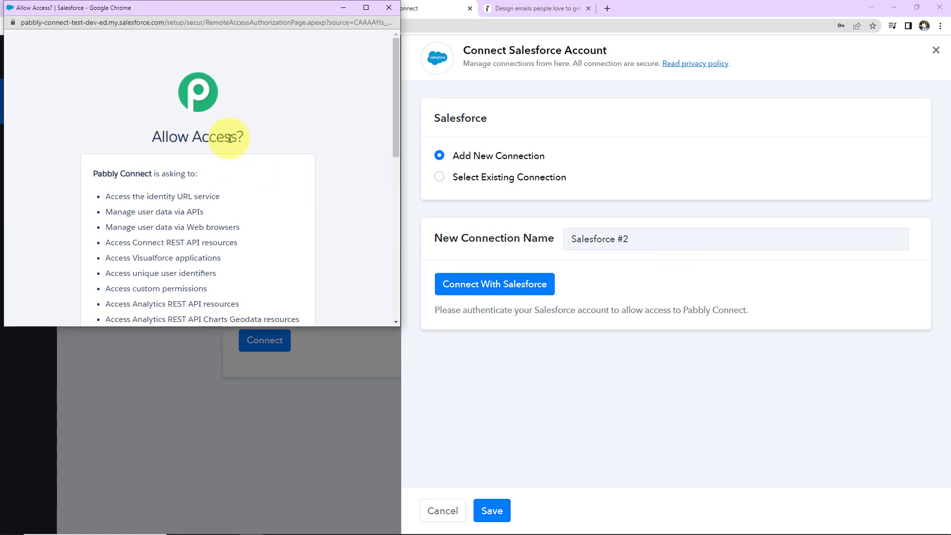
{"action": "scroll", "coordinate": [258, 142], "scroll_direction": "down", "scroll_amount": 10}
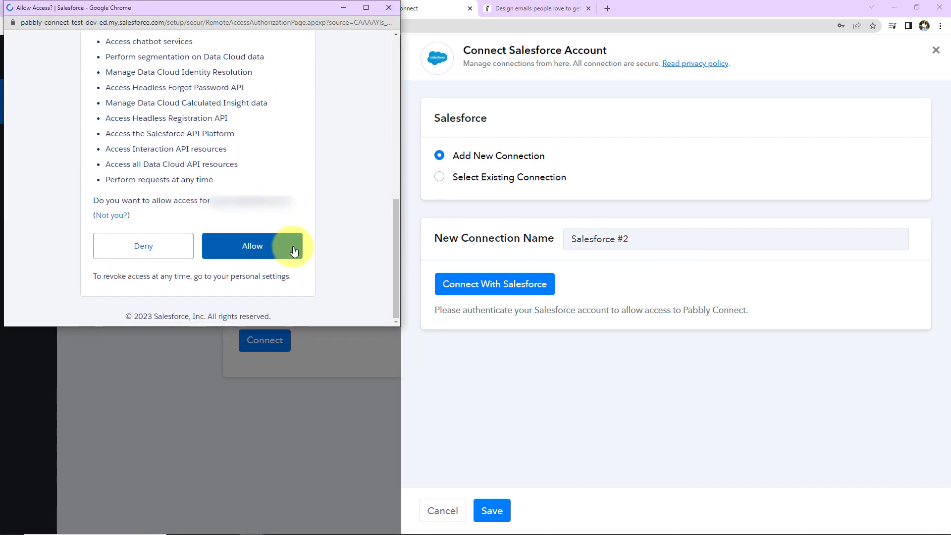
{"action": "left_click", "coordinate": [292, 246]}
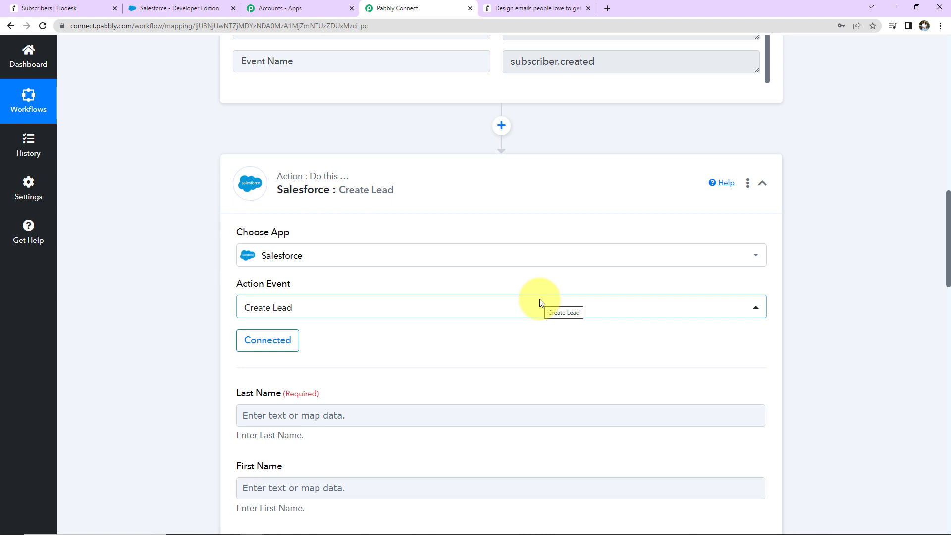
Map the lead's Last Name field to the Subscriber Last Name value from the Flodesk trigger
{"action": "scroll", "coordinate": [539, 300], "scroll_direction": "down", "scroll_amount": 5}
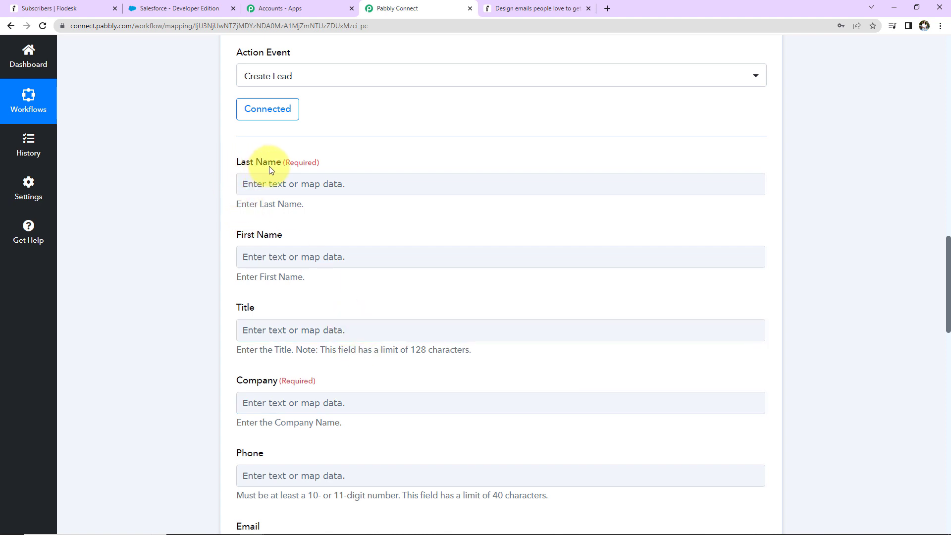
{"action": "left_click", "coordinate": [273, 189]}
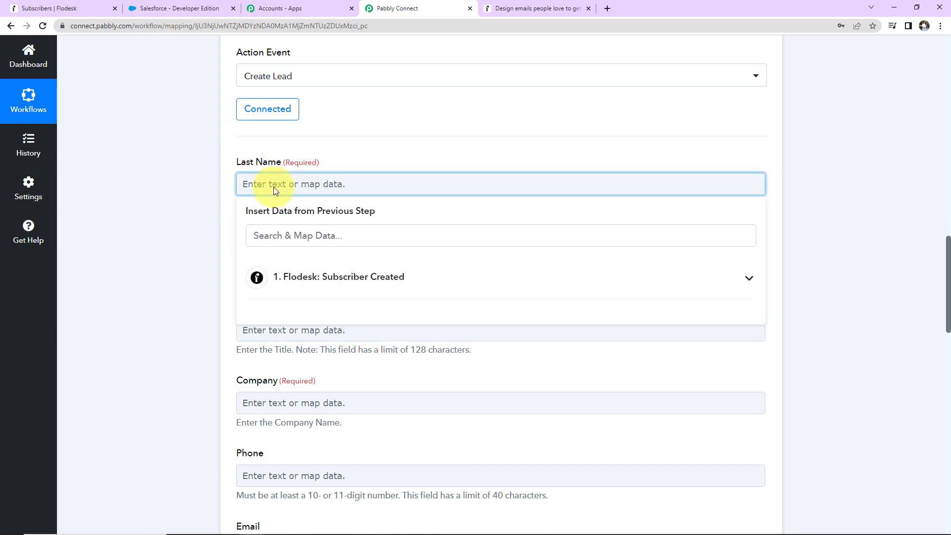
{"action": "left_click", "coordinate": [351, 278]}
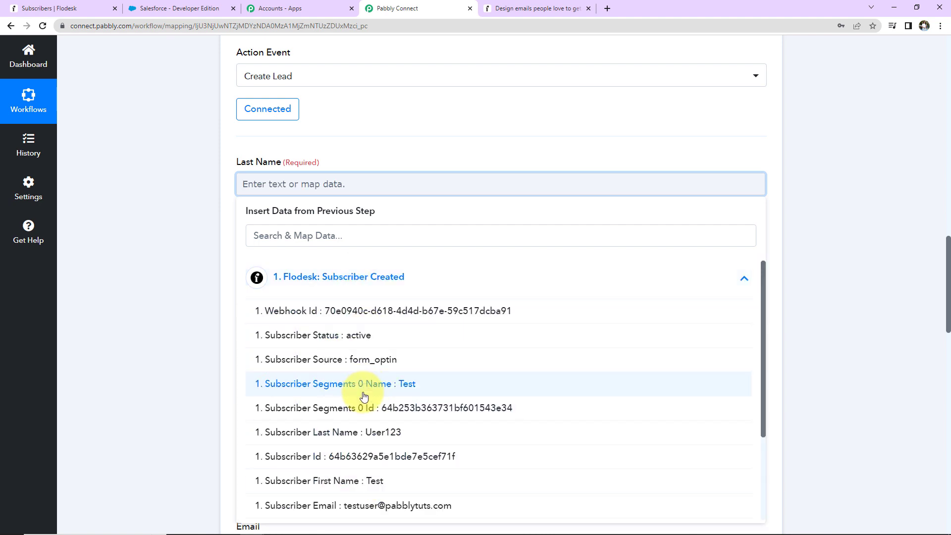
{"action": "left_click", "coordinate": [382, 433]}
{"action": "left_click", "coordinate": [128, 301]}
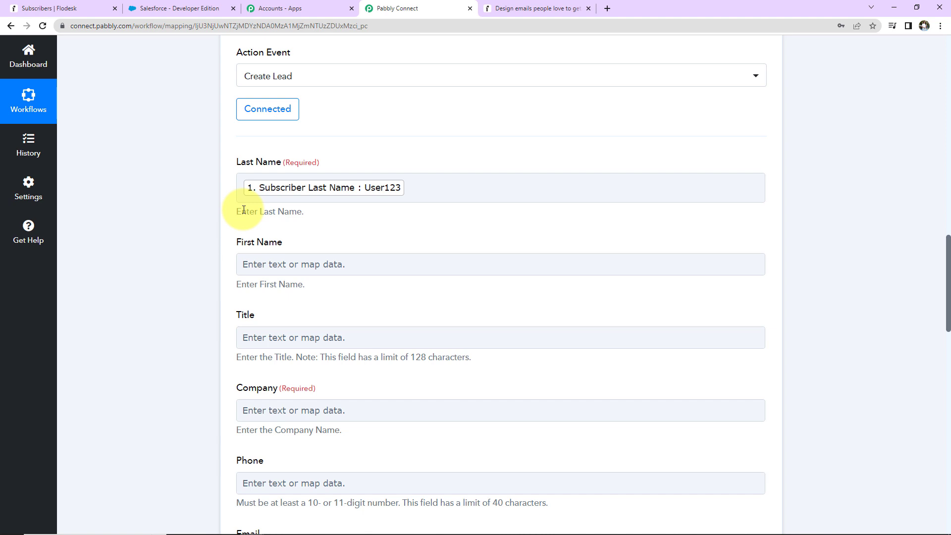
{"action": "left_click", "coordinate": [245, 191]}
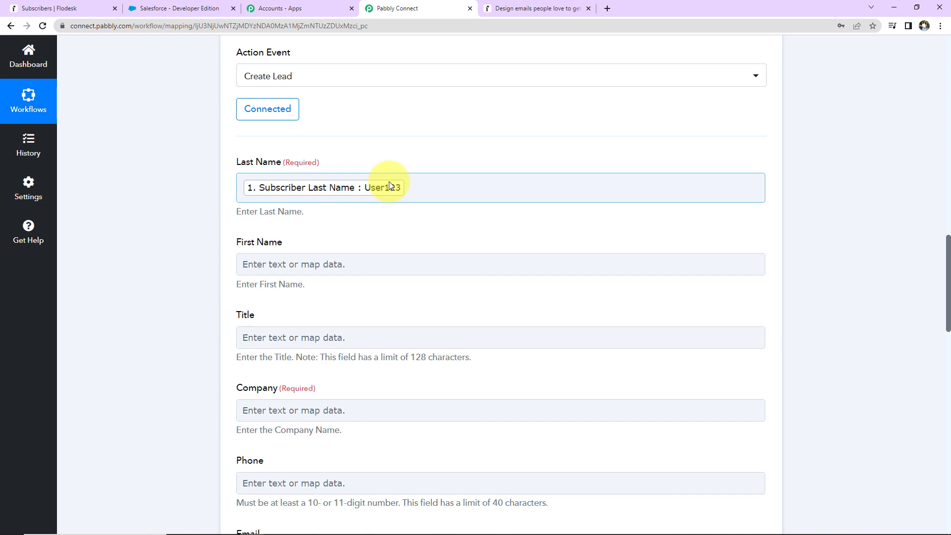
{"action": "scroll", "coordinate": [318, 223], "scroll_direction": "down", "scroll_amount": 2}
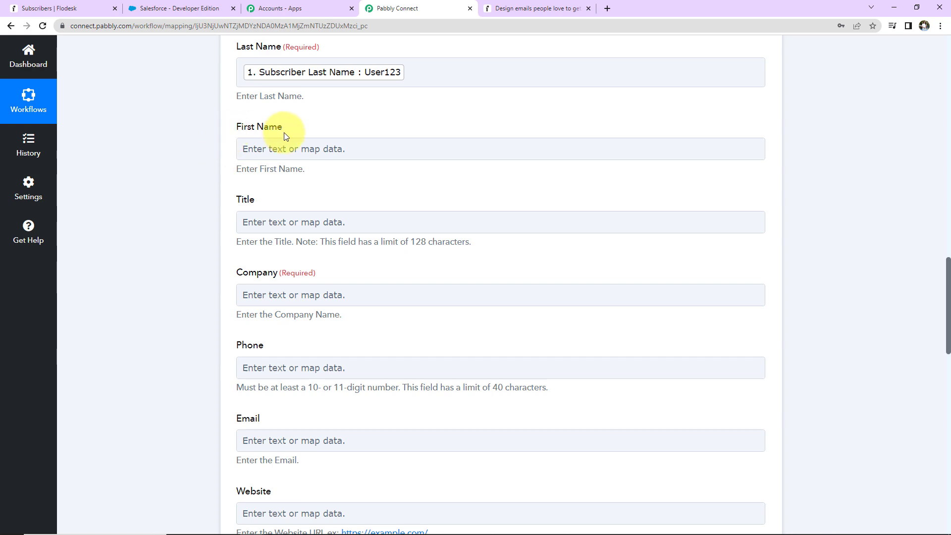
Map the lead's First Name field to the Subscriber First Name value from the Flodesk trigger
{"action": "left_click", "coordinate": [287, 144]}
{"action": "left_click", "coordinate": [345, 241]}
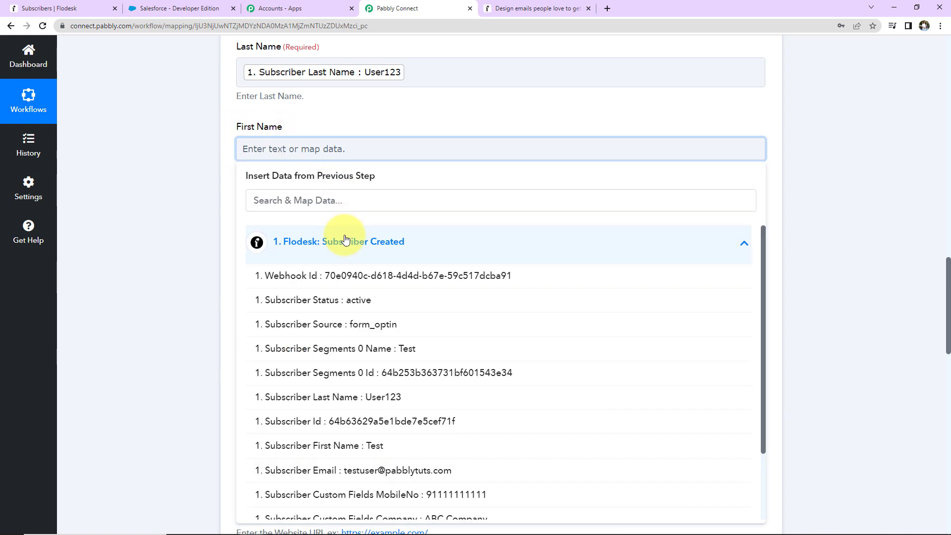
{"action": "left_click", "coordinate": [403, 446]}
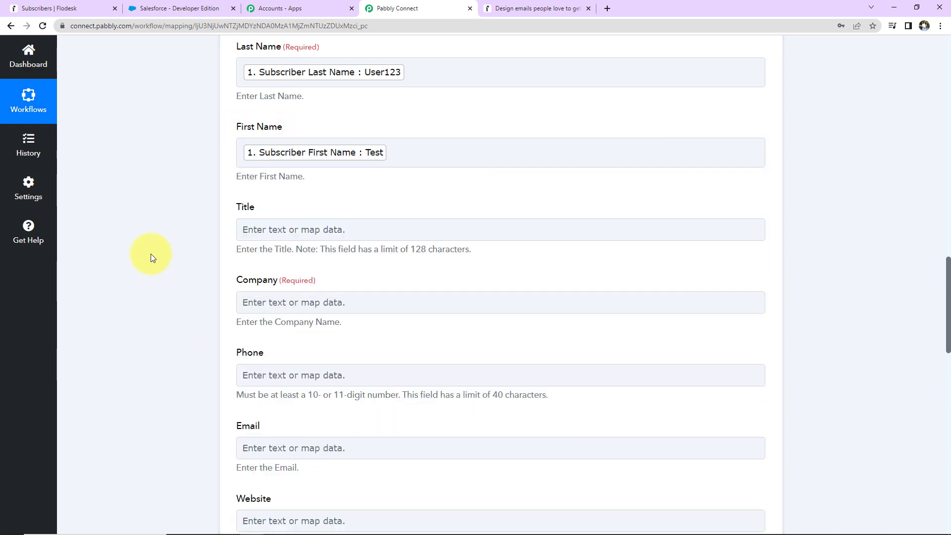
Map the lead's required Company field to the Subscriber Custom Fields Company value from the Flodesk trigger
{"action": "scroll", "coordinate": [151, 253], "scroll_direction": "down", "scroll_amount": 2}
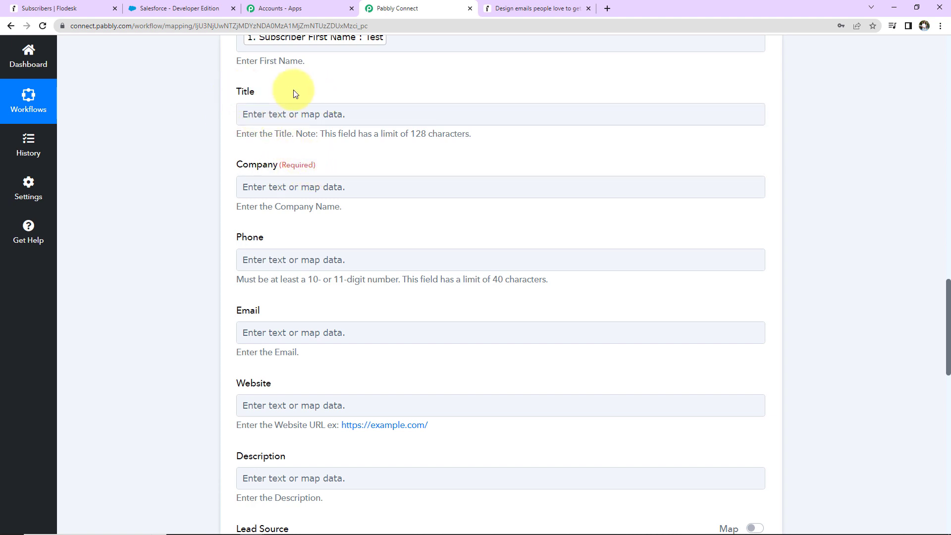
{"action": "left_click", "coordinate": [354, 123]}
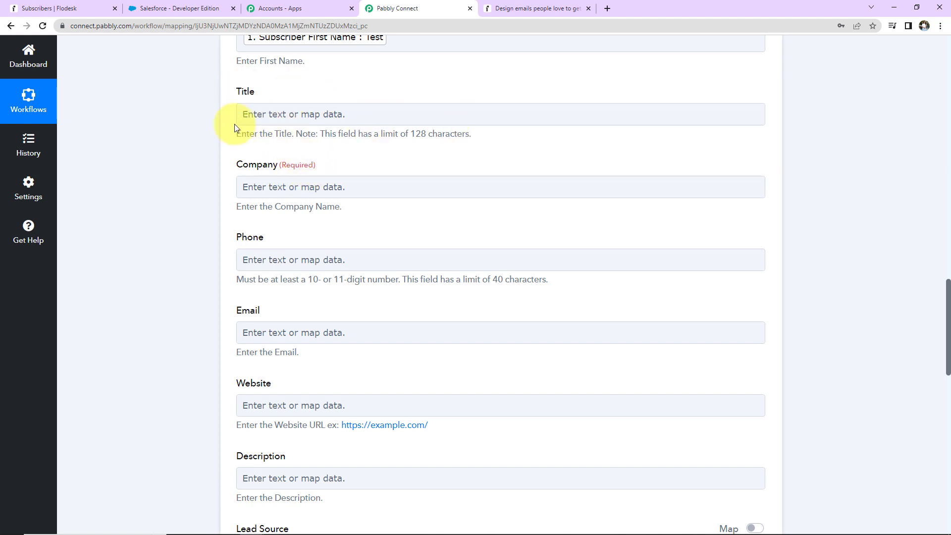
{"action": "left_click", "coordinate": [257, 187]}
{"action": "left_click", "coordinate": [313, 280]}
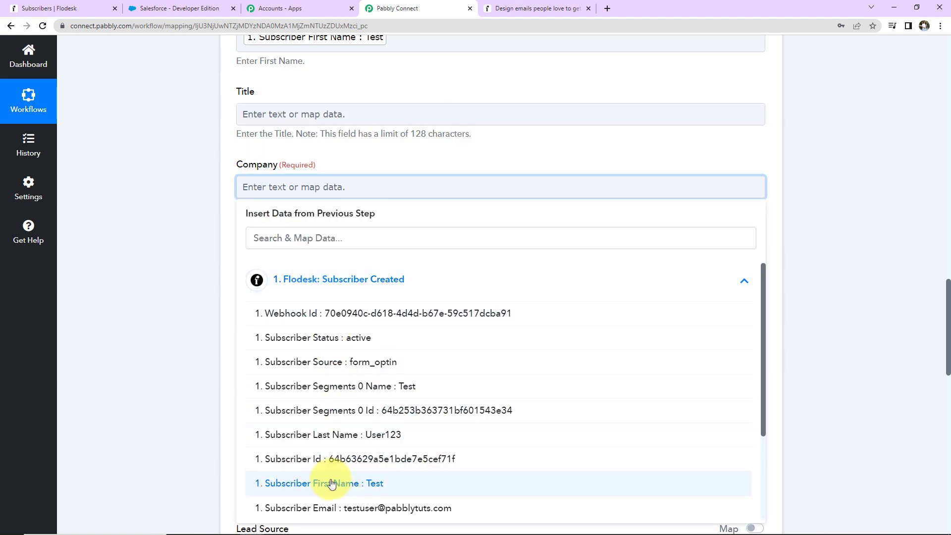
{"action": "scroll", "coordinate": [330, 433], "scroll_direction": "down", "scroll_amount": 3}
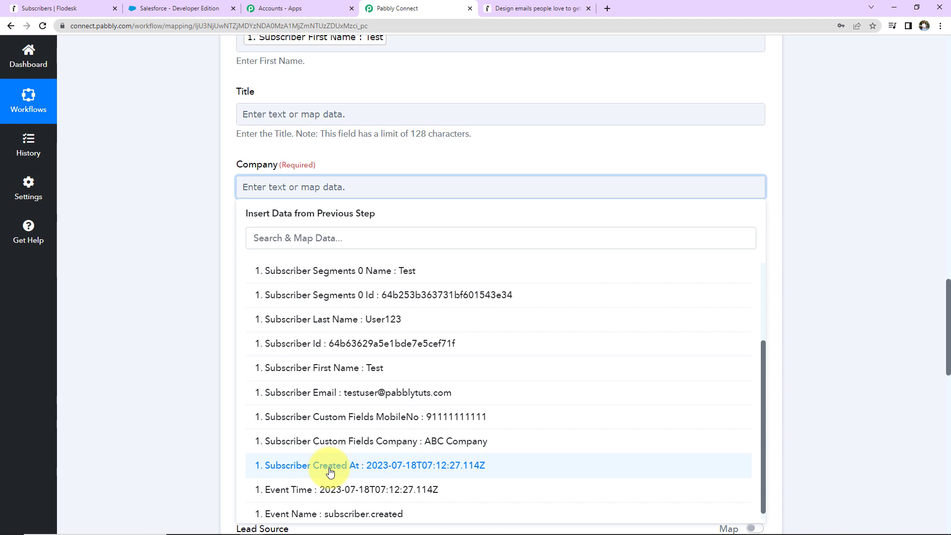
{"action": "left_click", "coordinate": [308, 438]}
Map the lead's Phone field to the Subscriber Custom Fields MobileNo value from the Flodesk trigger
{"action": "scroll", "coordinate": [180, 296], "scroll_direction": "down", "scroll_amount": 3}
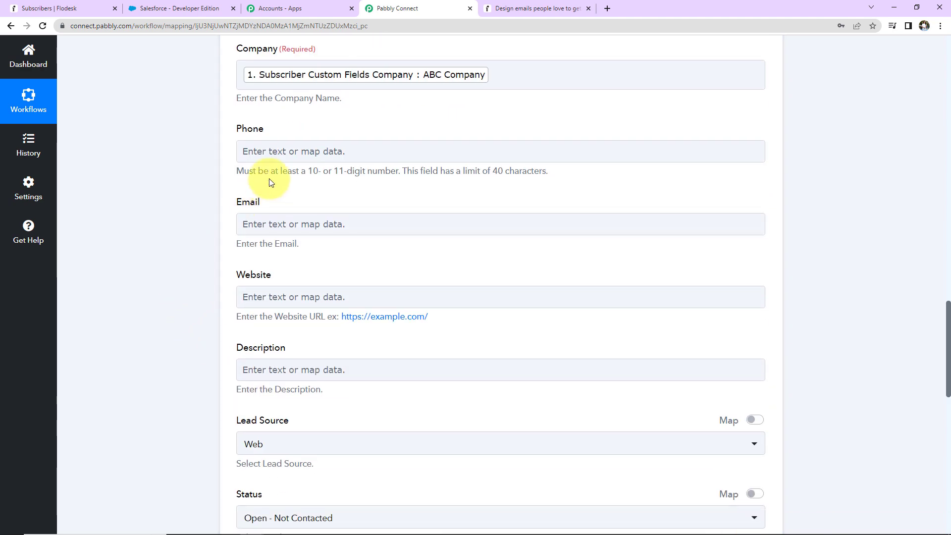
{"action": "left_click", "coordinate": [276, 152]}
{"action": "left_click", "coordinate": [278, 152]}
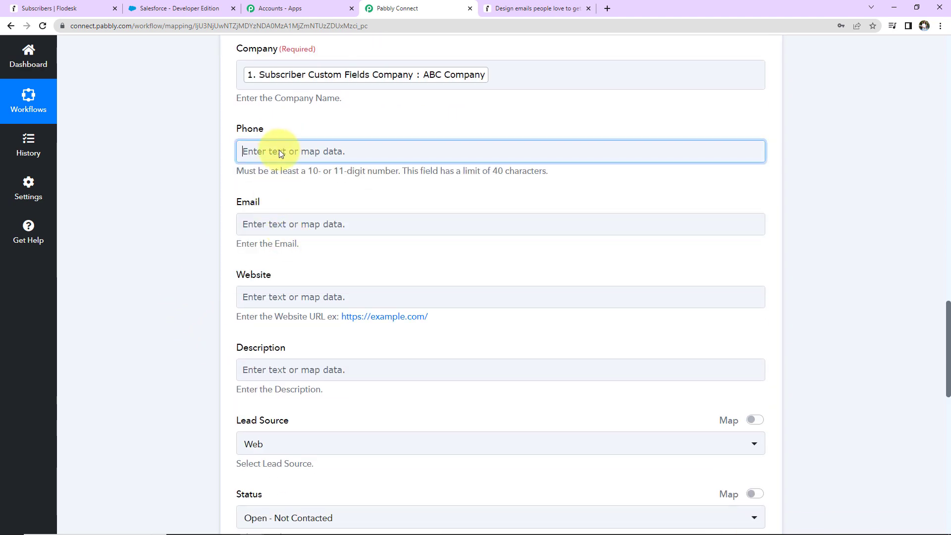
{"action": "left_click", "coordinate": [321, 246]}
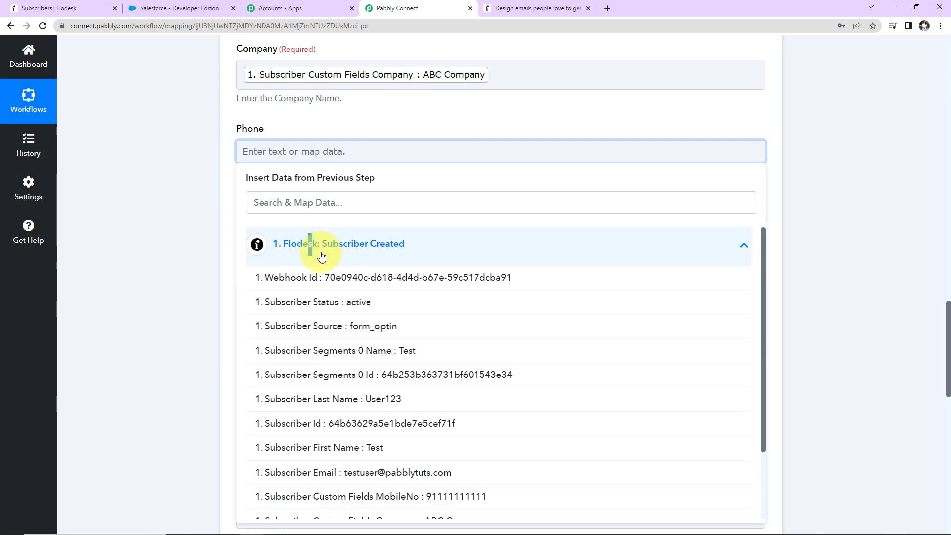
{"action": "left_click", "coordinate": [389, 496]}
{"action": "left_click", "coordinate": [191, 312]}
Map the lead's Email field to the Subscriber Email value from the Flodesk trigger
{"action": "scroll", "coordinate": [272, 162], "scroll_direction": "down", "scroll_amount": 2}
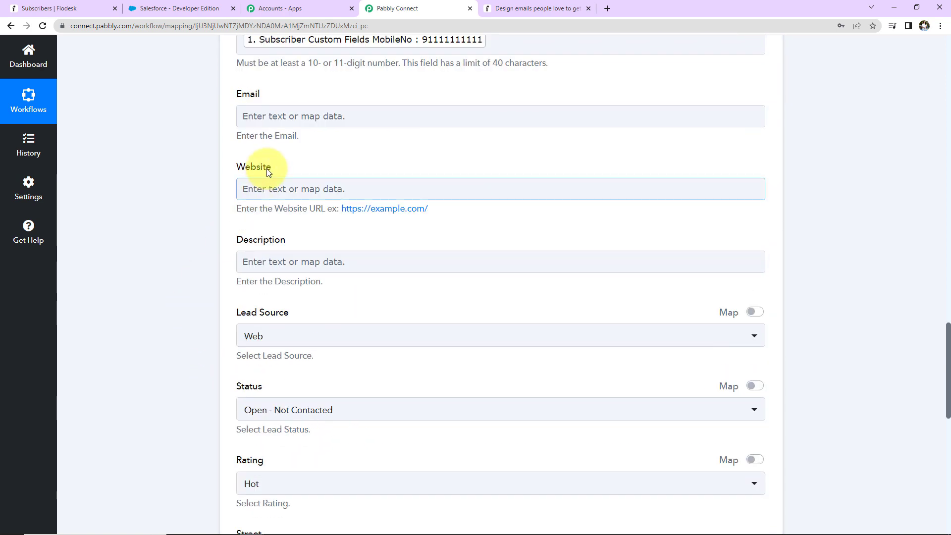
{"action": "left_click", "coordinate": [291, 119]}
{"action": "left_click", "coordinate": [290, 208]}
{"action": "left_click", "coordinate": [333, 435]}
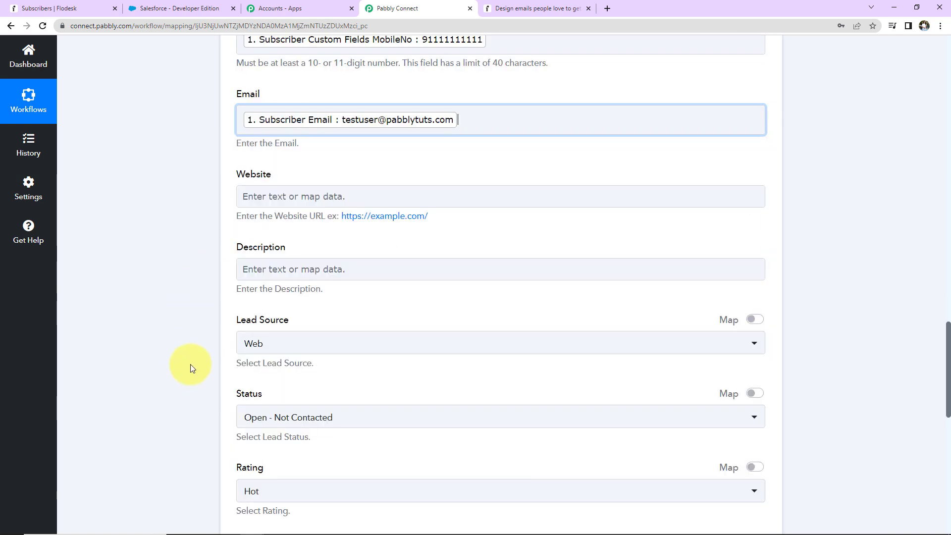
{"action": "left_click", "coordinate": [190, 367]}
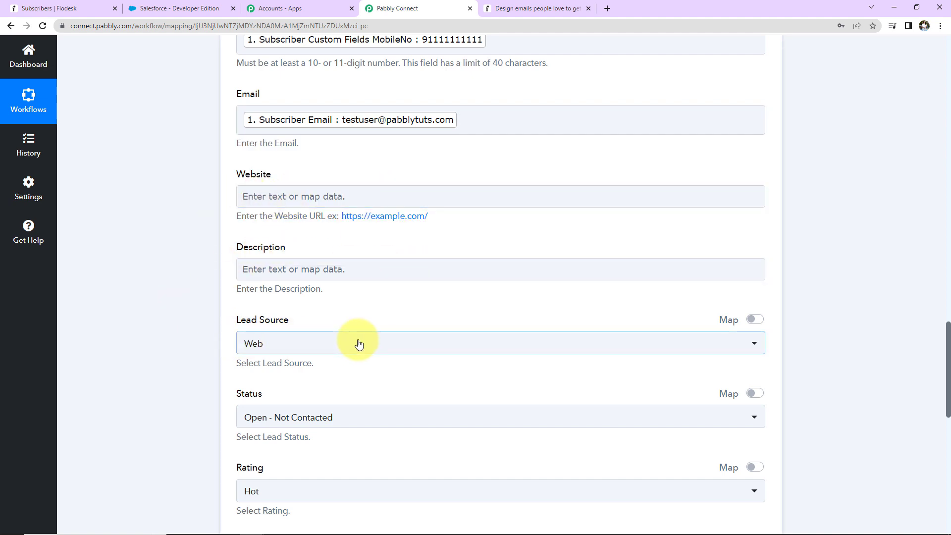
Set the lead's Lead Source to Web and its Status to Open - Not Contacted
{"action": "scroll", "coordinate": [342, 312], "scroll_direction": "down", "scroll_amount": 2}
{"action": "left_click", "coordinate": [308, 232]}
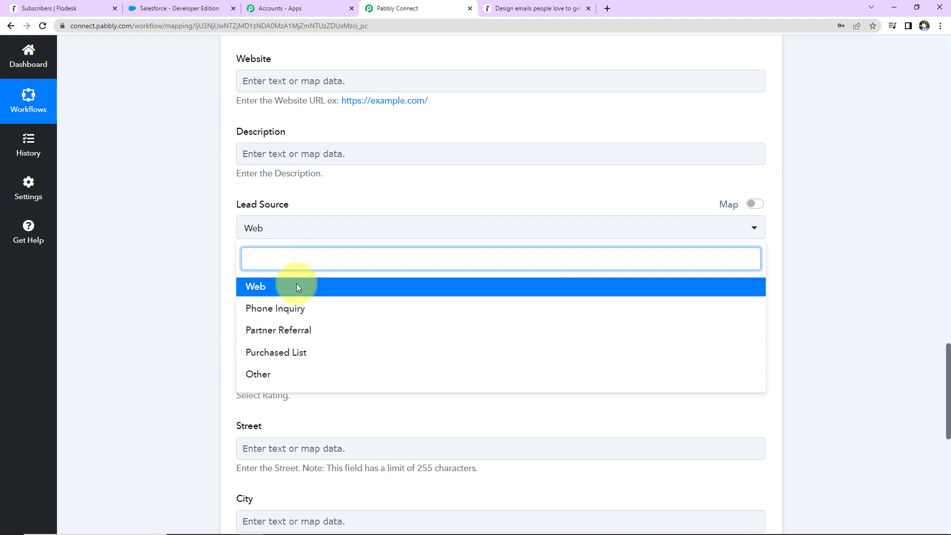
{"action": "left_click", "coordinate": [272, 292]}
{"action": "scroll", "coordinate": [198, 250], "scroll_direction": "down", "scroll_amount": 2}
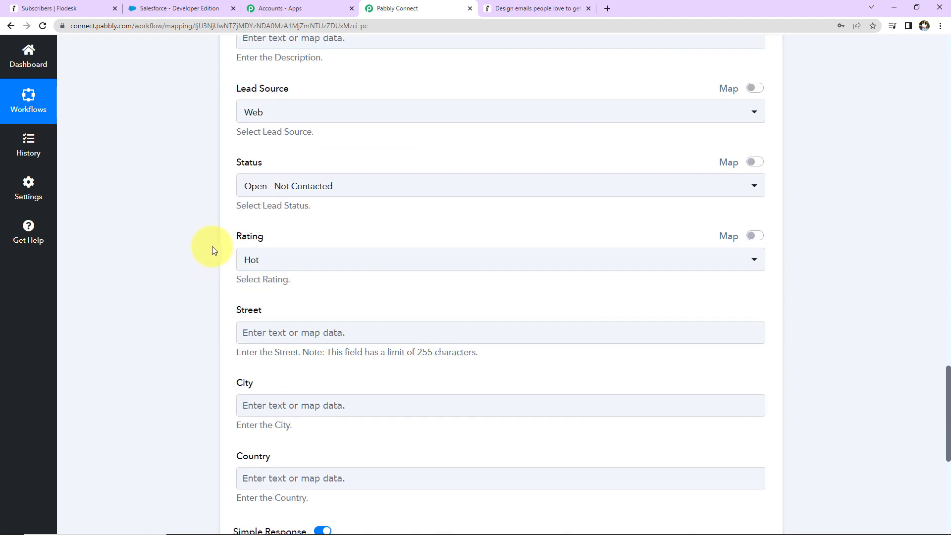
{"action": "left_click", "coordinate": [347, 190]}
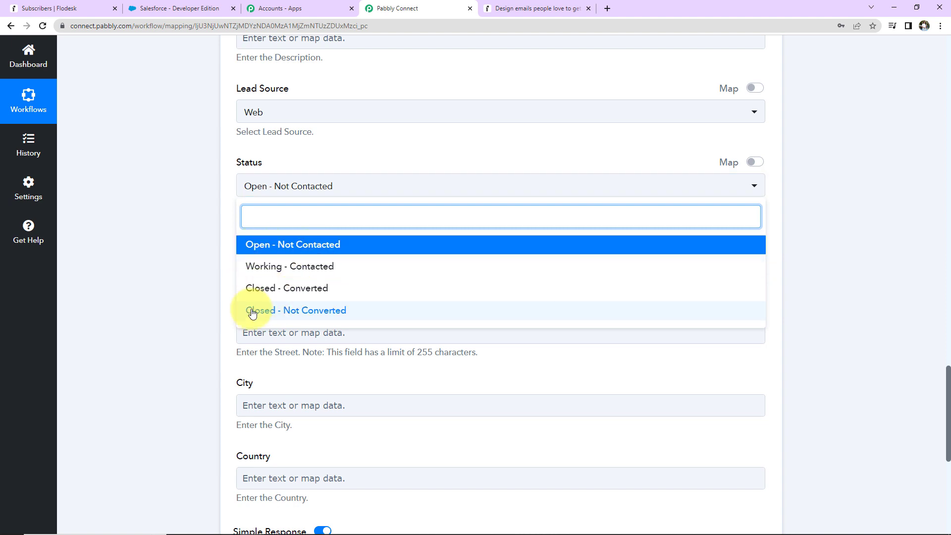
{"action": "left_click", "coordinate": [290, 248]}
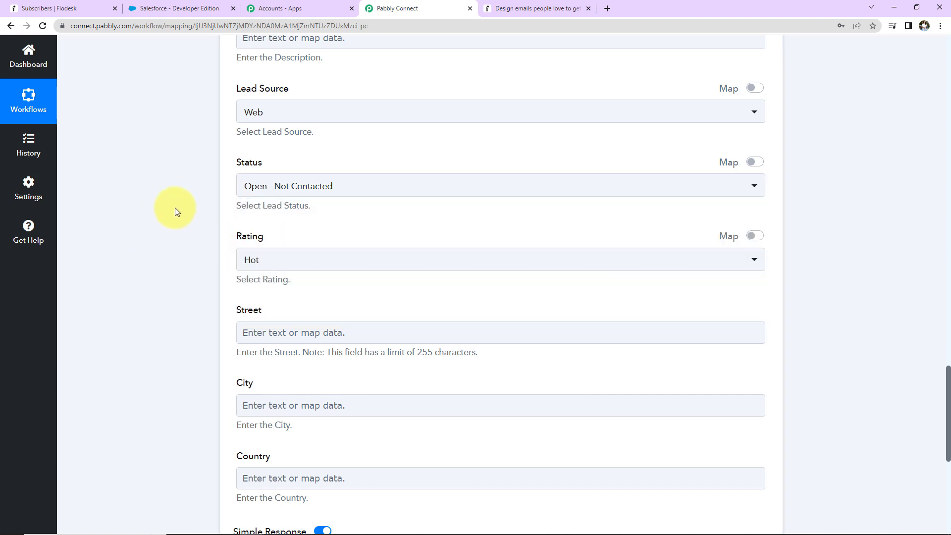
Set the lead's Rating to Hot
{"action": "scroll", "coordinate": [174, 207], "scroll_direction": "down", "scroll_amount": 2}
{"action": "left_click", "coordinate": [273, 145]}
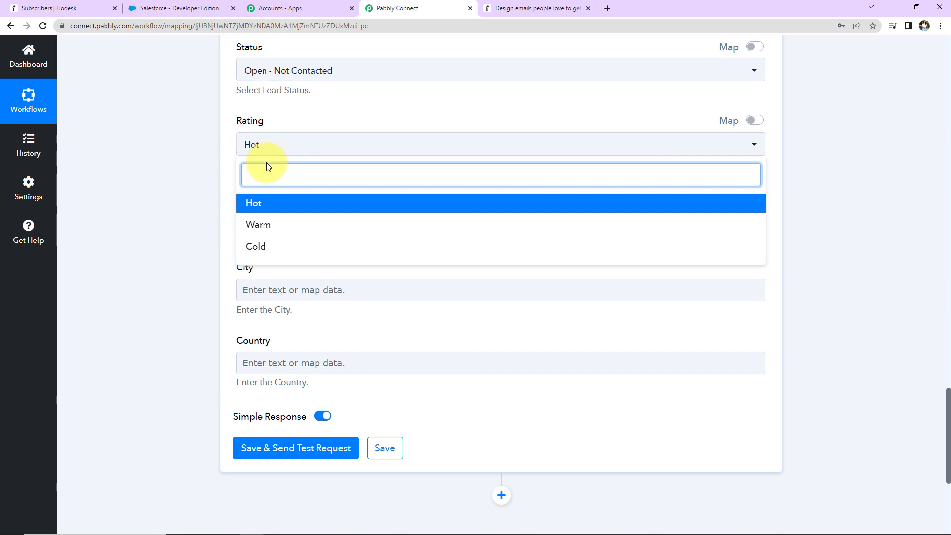
{"action": "left_click", "coordinate": [263, 203]}
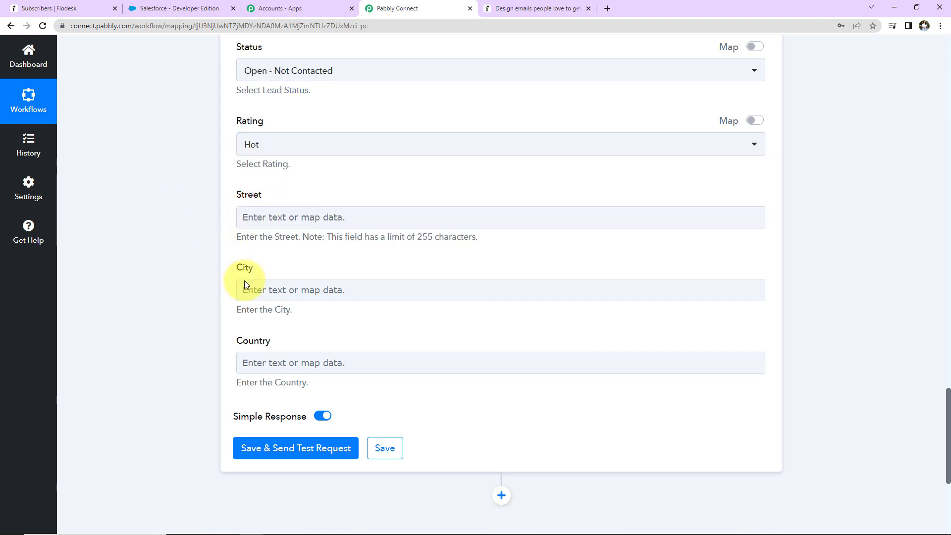
Review the mapped lead fields, then save the Salesforce action and send a test request
{"action": "scroll", "coordinate": [329, 304], "scroll_direction": "up", "scroll_amount": 7}
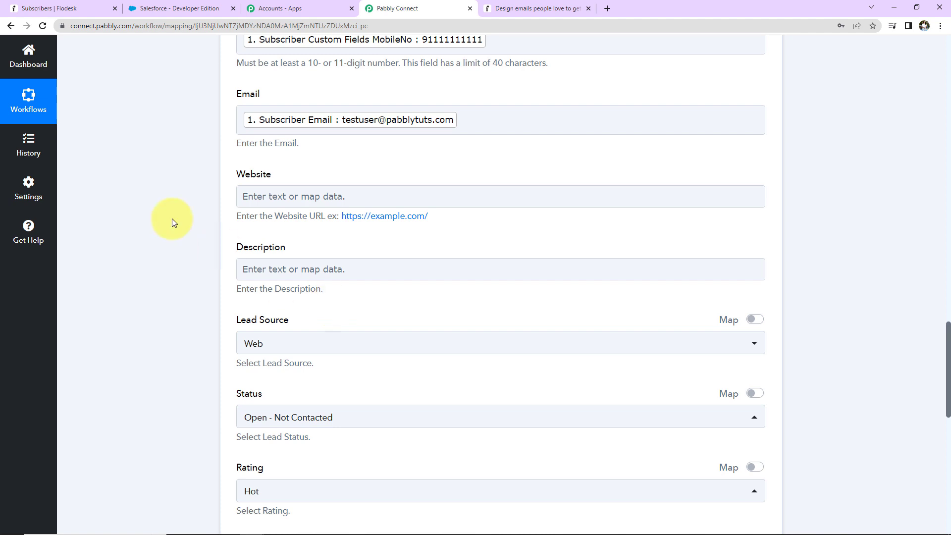
{"action": "scroll", "coordinate": [159, 209], "scroll_direction": "down", "scroll_amount": 10}
{"action": "left_click", "coordinate": [260, 228]}
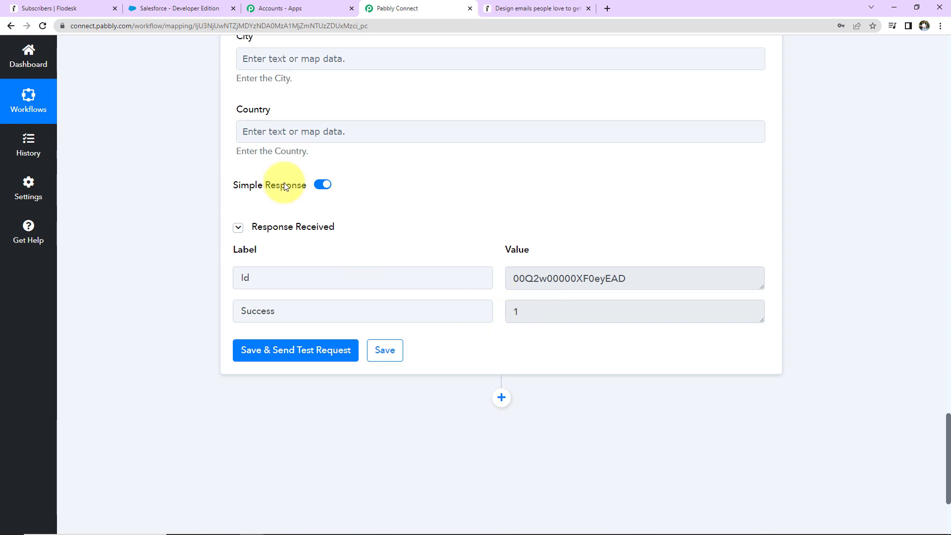
Switch to Salesforce and open the most recently created lead, from ABC Company, to check its details
{"action": "left_click", "coordinate": [166, 13]}
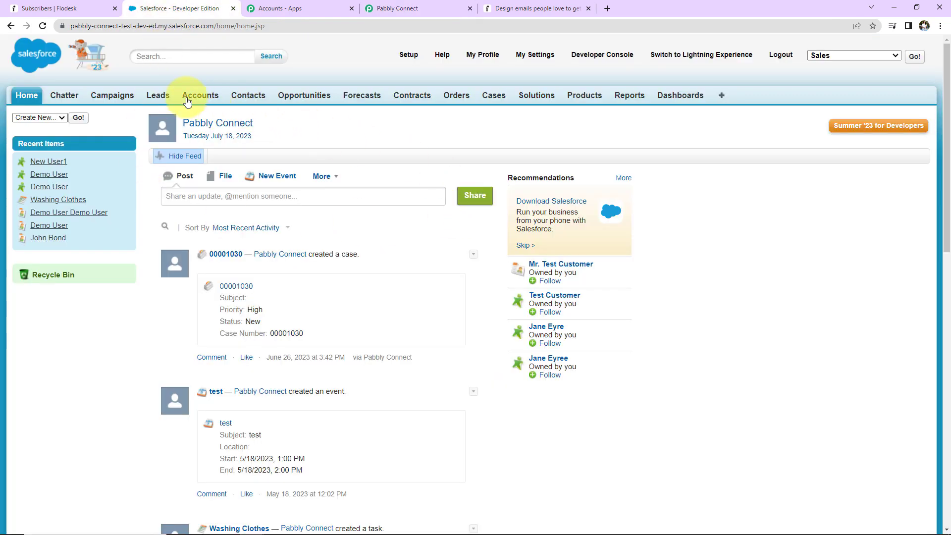
{"action": "left_click", "coordinate": [160, 95]}
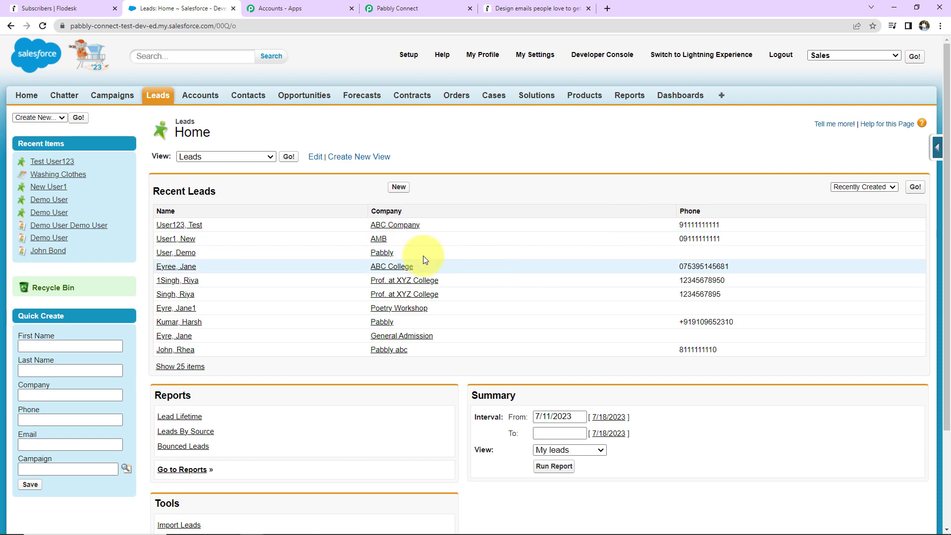
{"action": "left_click", "coordinate": [195, 228]}
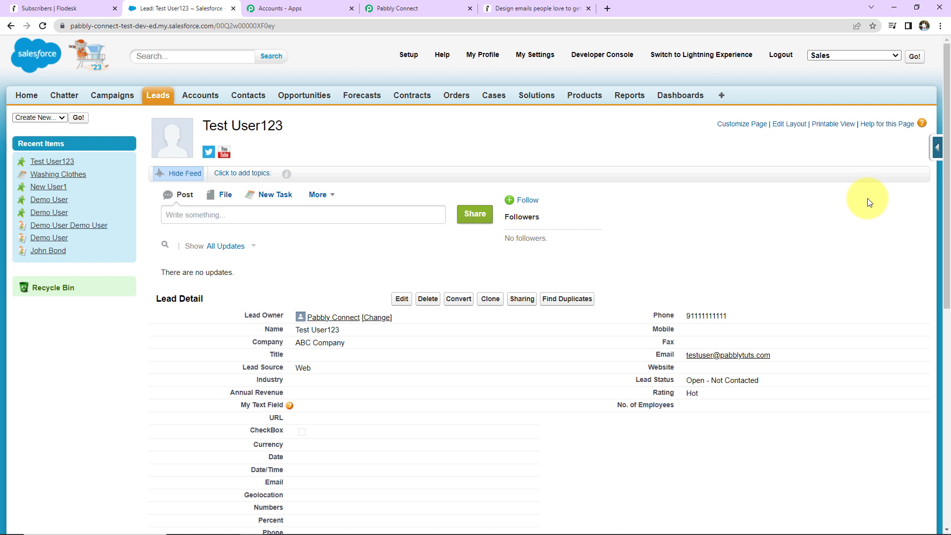
Switch to Flodesk and copy the share page link of the "Full page with image" form
{"action": "left_click", "coordinate": [75, 9]}
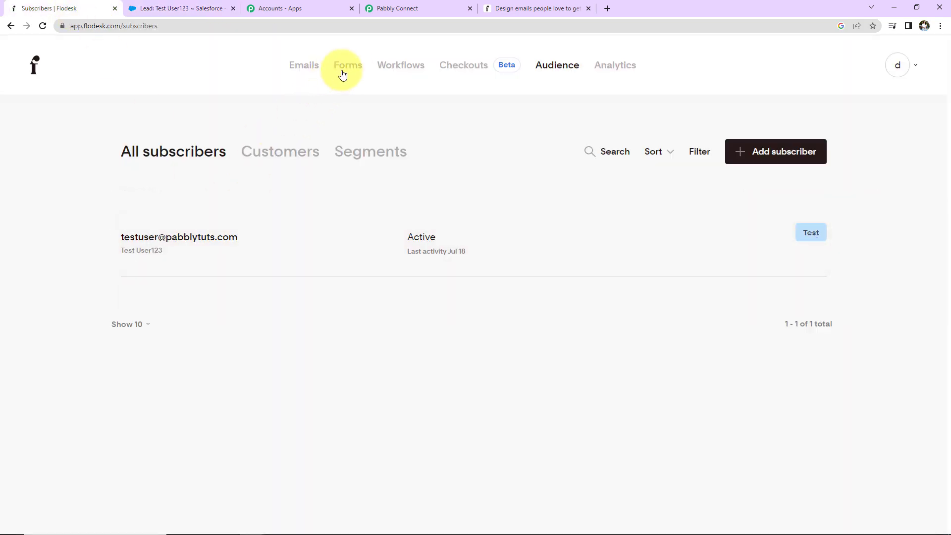
{"action": "left_click", "coordinate": [346, 69]}
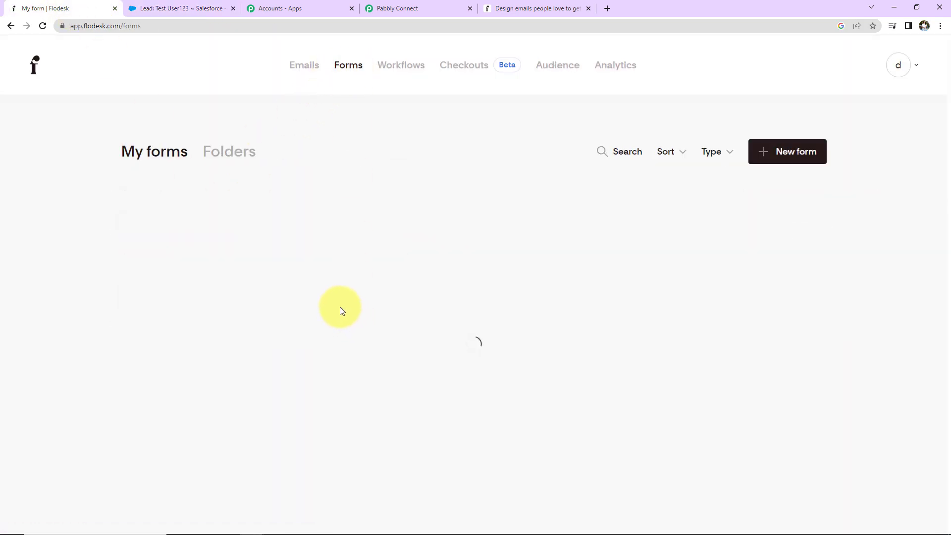
{"action": "left_click", "coordinate": [431, 216]}
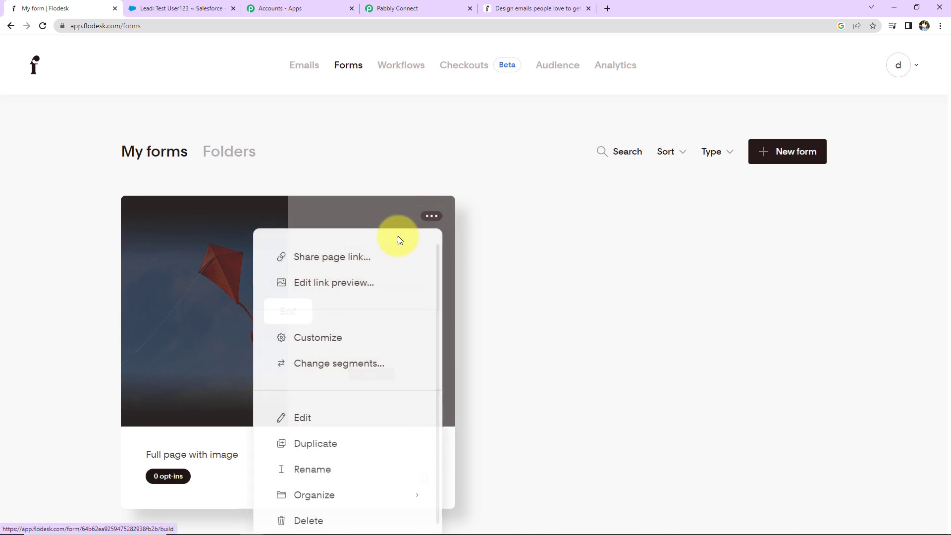
{"action": "left_click", "coordinate": [345, 257]}
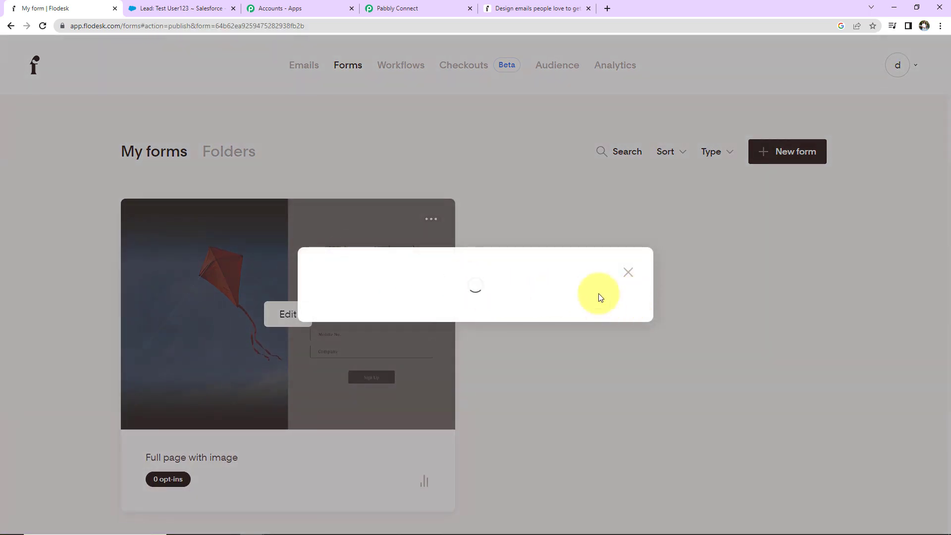
{"action": "left_click", "coordinate": [599, 303]}
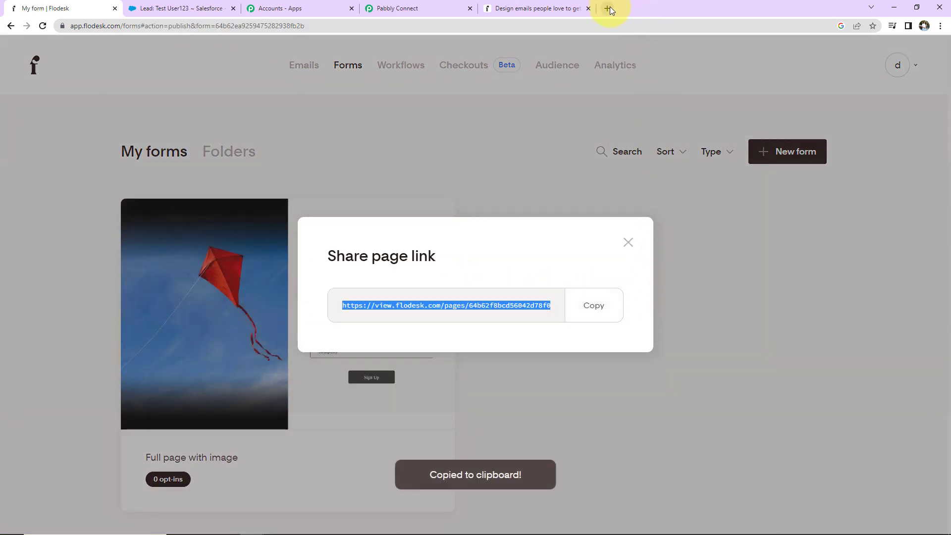
Open the copied Flodesk form link in a new browser tab
{"action": "left_click", "coordinate": [610, 9]}
{"action": "key", "text": "ctrl+v"}
{"action": "key", "text": "Return"}
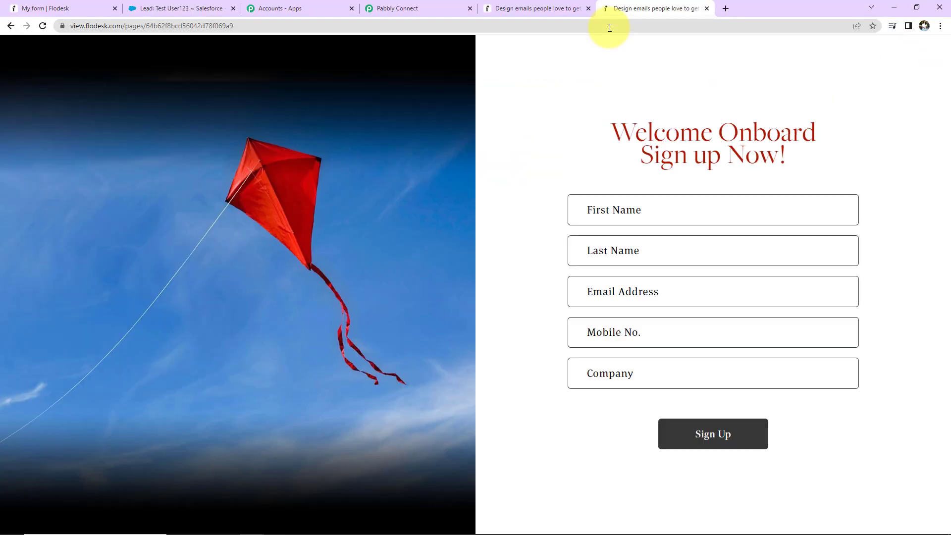
Fill in the subscriber's first name, last name and e-mail address in the sign-up form
{"action": "left_click", "coordinate": [639, 205]}
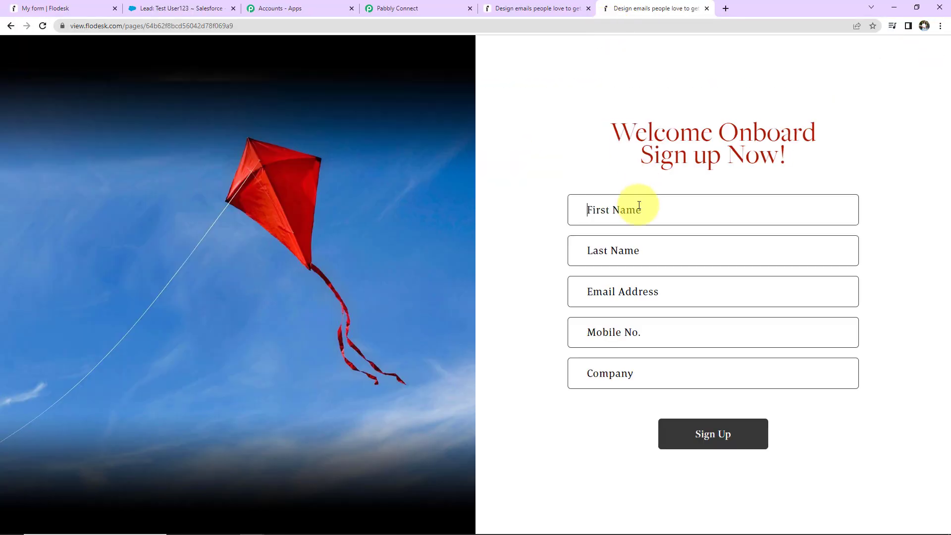
{"action": "type", "text": "Dummy1"}
{"action": "left_click", "coordinate": [649, 246]}
{"action": "type", "text": "New12"}
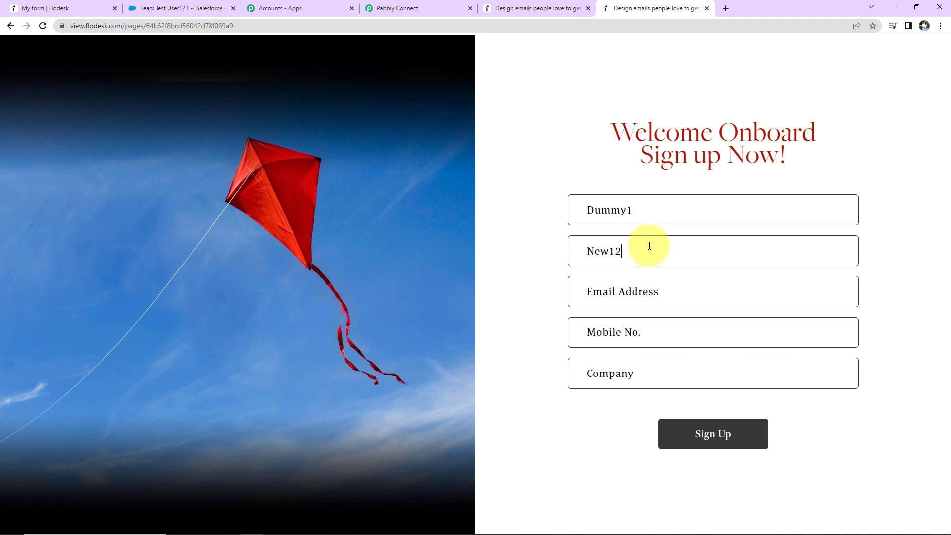
{"action": "left_click", "coordinate": [650, 291]}
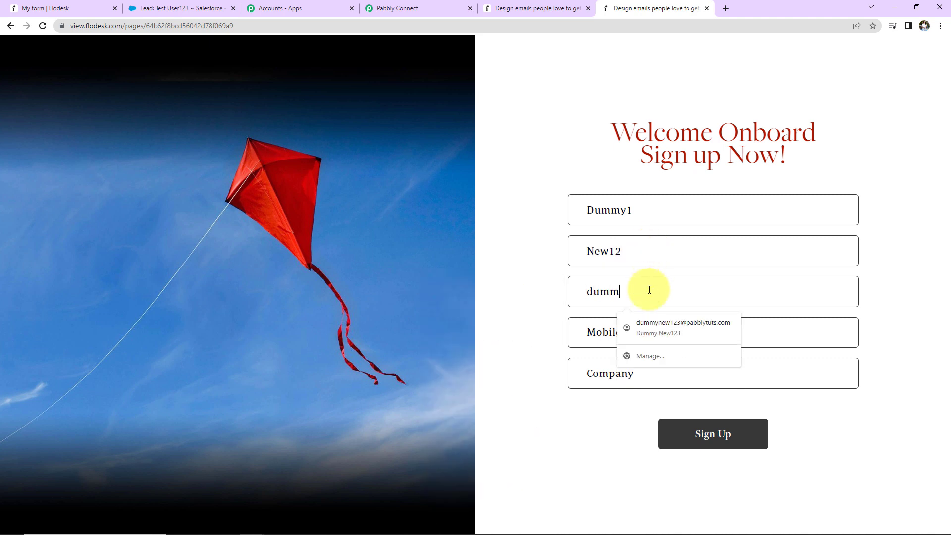
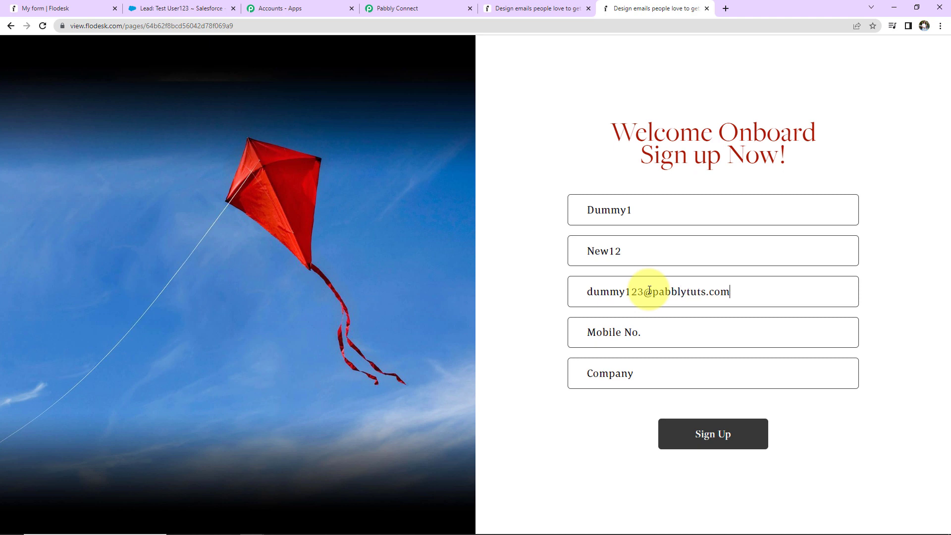
Enter the subscriber's mobile number and the company XYZ Ltd., then submit the sign-up form
{"action": "left_click", "coordinate": [655, 339]}
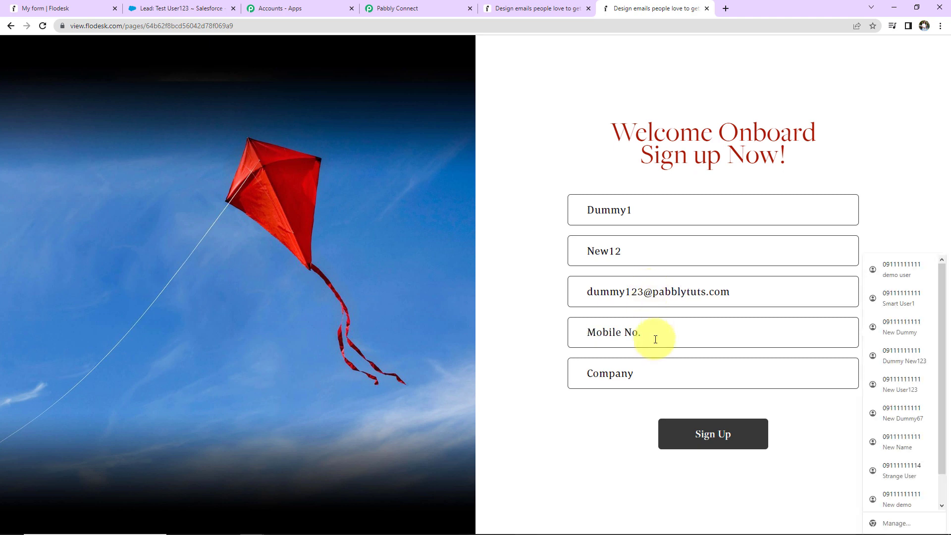
{"action": "type", "text": "9111111111"}
{"action": "left_click", "coordinate": [657, 371]}
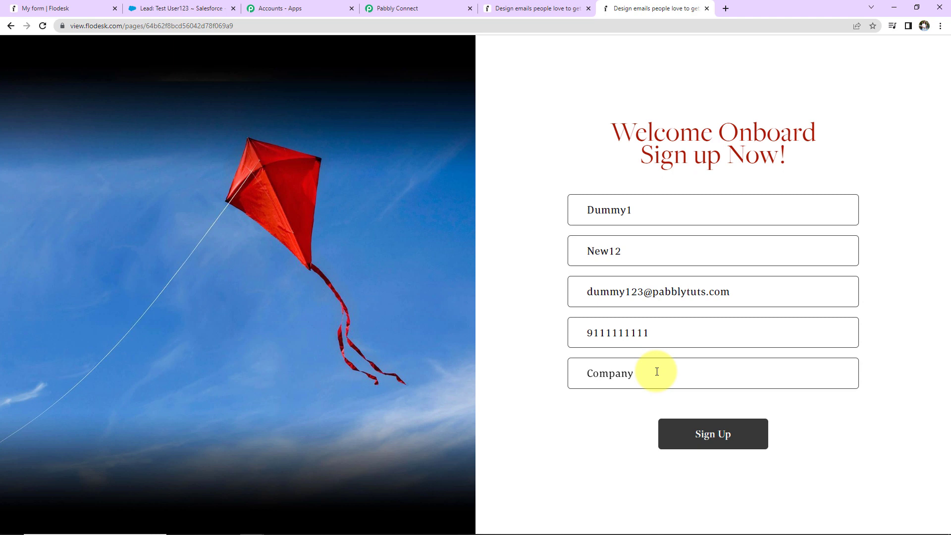
{"action": "type", "text": "XYZ Ltd."}
{"action": "left_click", "coordinate": [675, 433]}
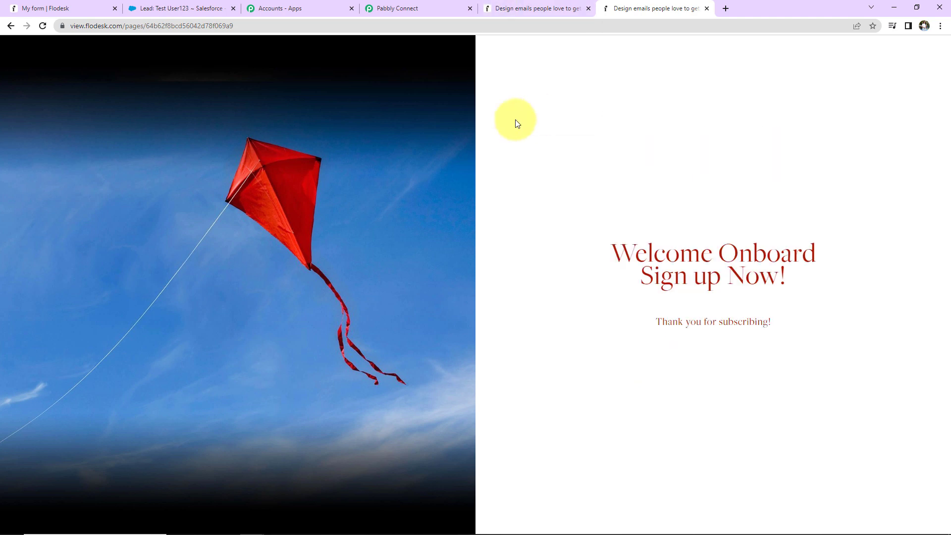
Switch to Flodesk, close the share page link dialog and open the audience's subscriber list to check for the new sign-up
{"action": "left_click", "coordinate": [62, 9]}
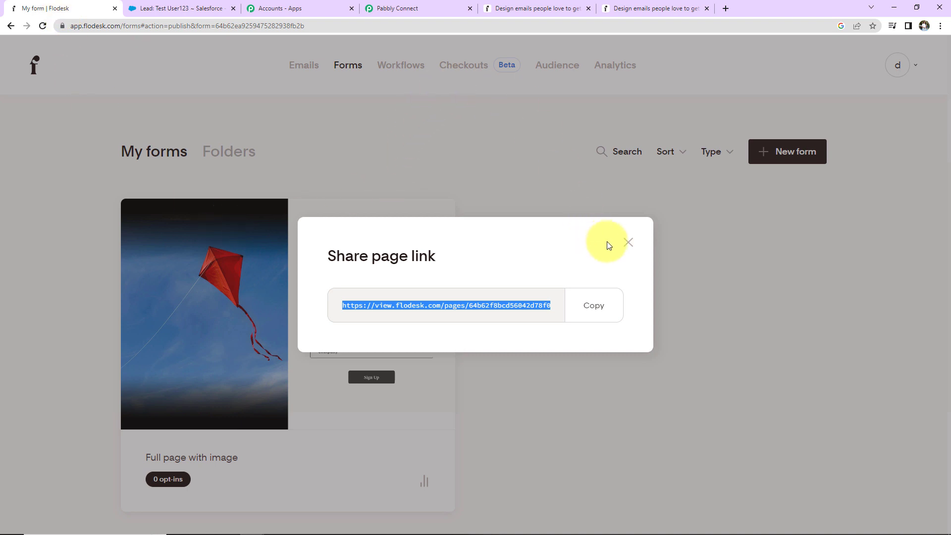
{"action": "left_click", "coordinate": [628, 242]}
{"action": "left_click", "coordinate": [560, 71]}
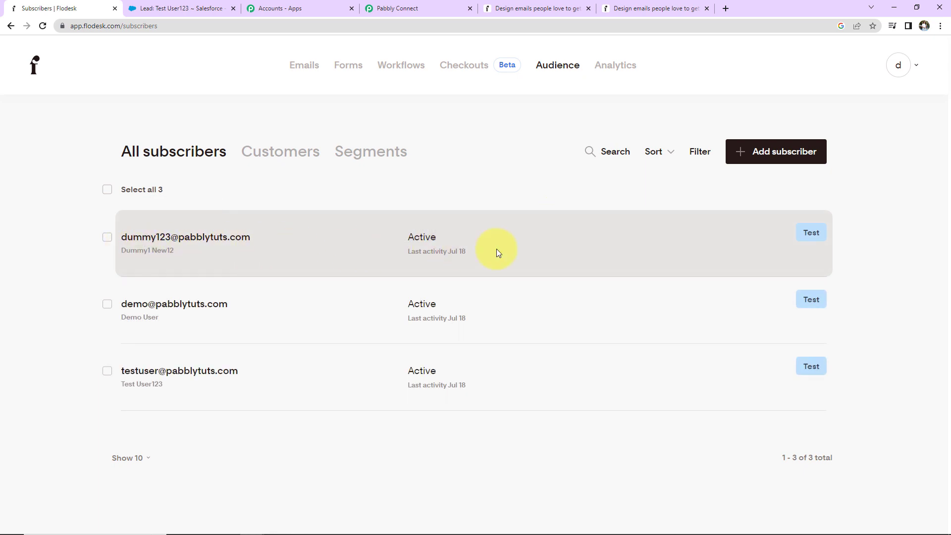
Switch to Salesforce and open the most recently created lead, from XYZ Ltd., to check its details
{"action": "left_click", "coordinate": [204, 9]}
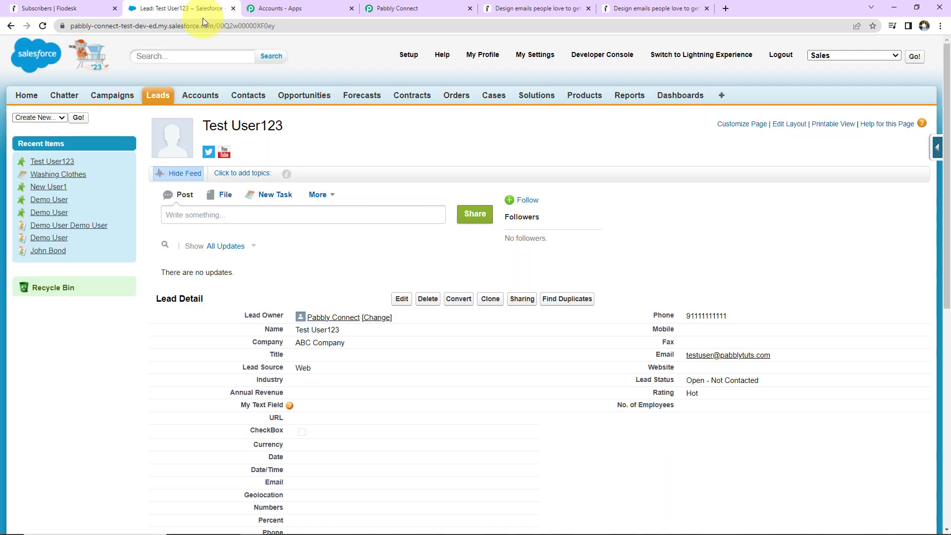
{"action": "left_click", "coordinate": [155, 96]}
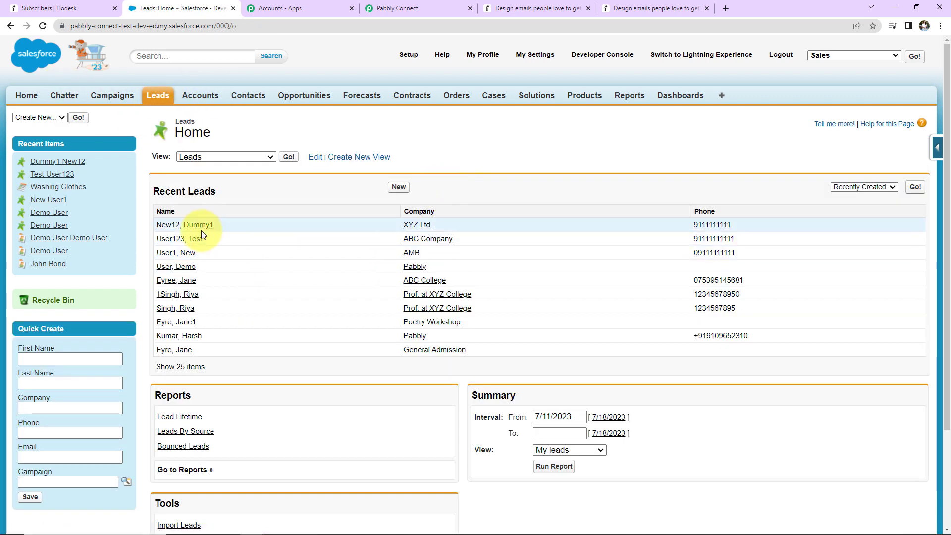
{"action": "left_click", "coordinate": [425, 227]}
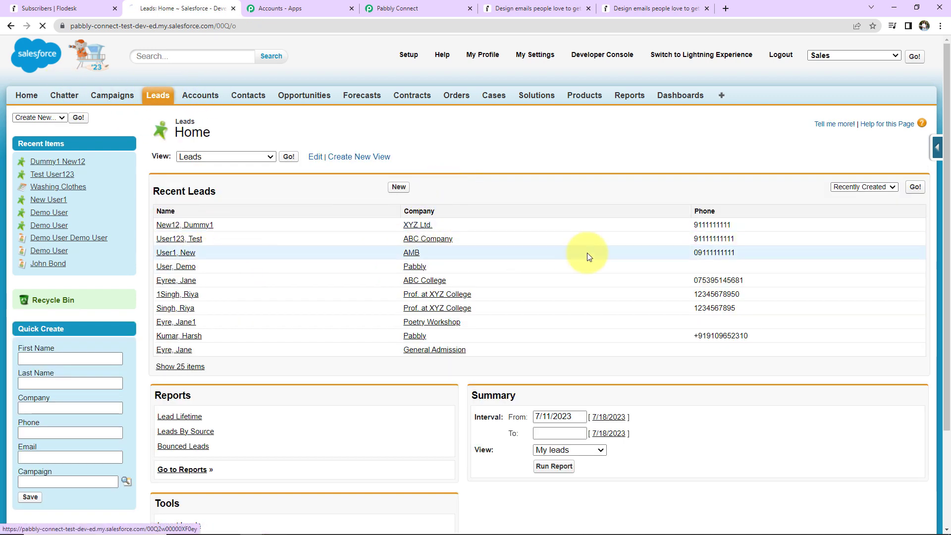
{"action": "scroll", "coordinate": [655, 266], "scroll_direction": "down", "scroll_amount": 3}
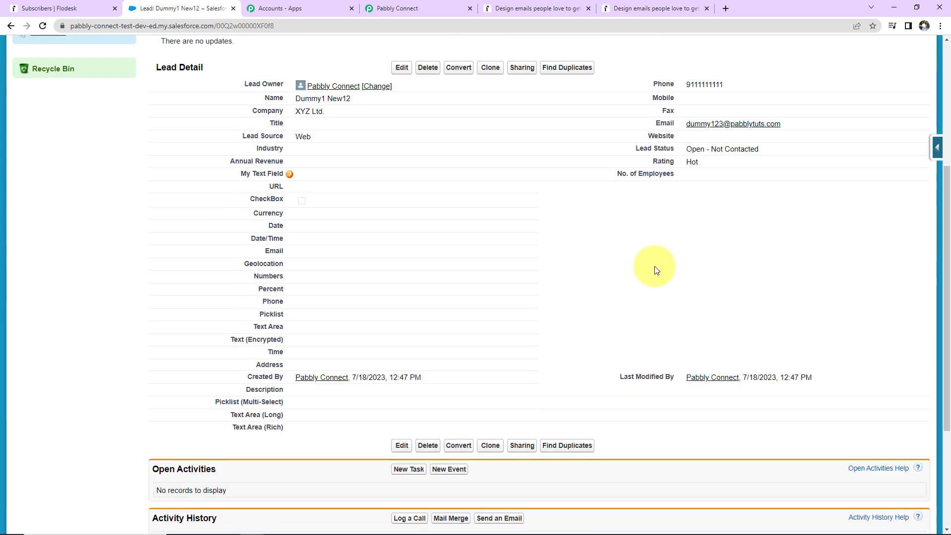
{"action": "scroll", "coordinate": [655, 266], "scroll_direction": "up", "scroll_amount": 1}
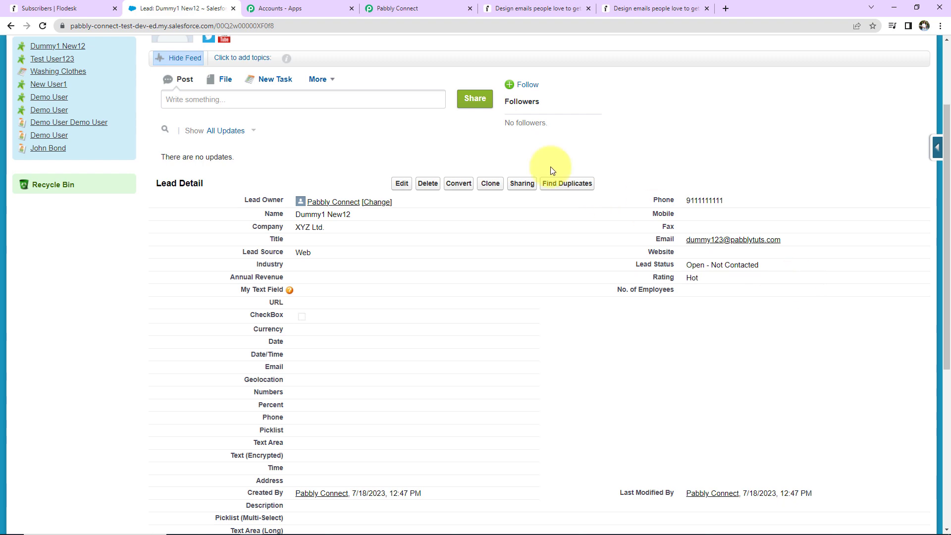
Switch to Pabbly Connect and collapse the Flodesk trigger and Salesforce action steps to review the workflow overview
{"action": "left_click", "coordinate": [417, 11]}
{"action": "scroll", "coordinate": [885, 408], "scroll_direction": "up", "scroll_amount": 20}
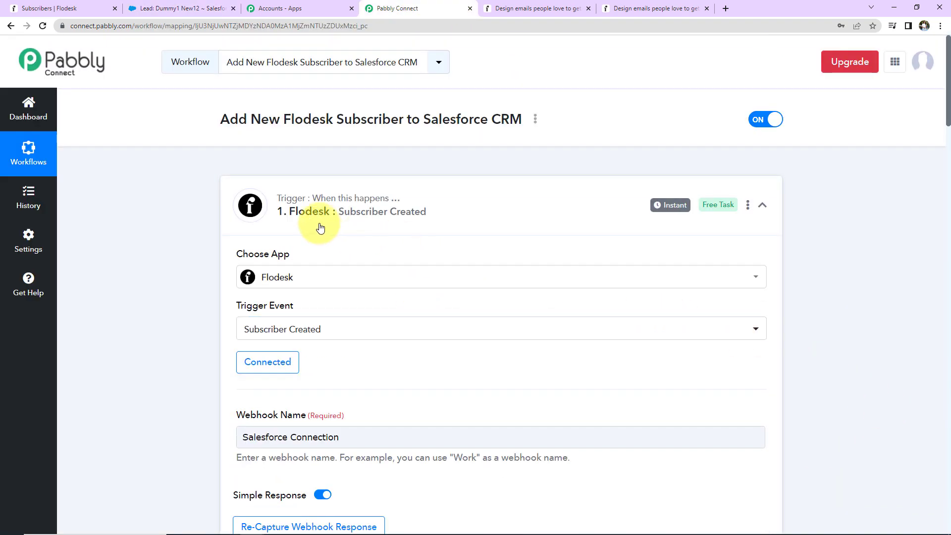
{"action": "mouse_move", "coordinate": [278, 206]}
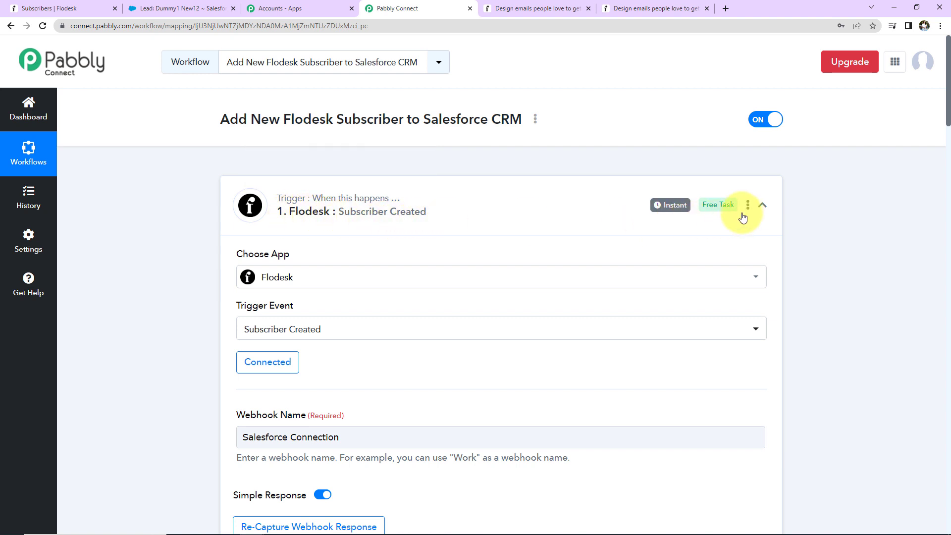
{"action": "left_click", "coordinate": [761, 205]}
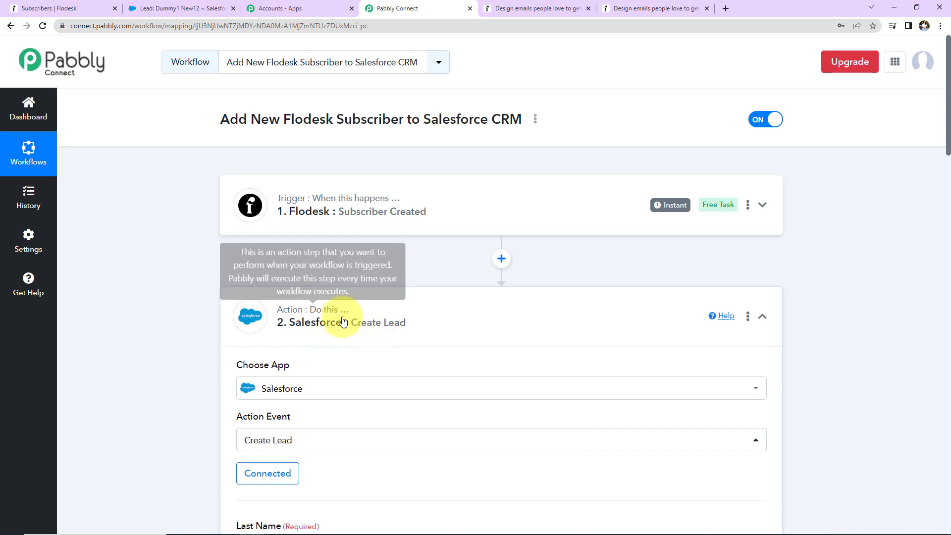
{"action": "left_click", "coordinate": [762, 316]}
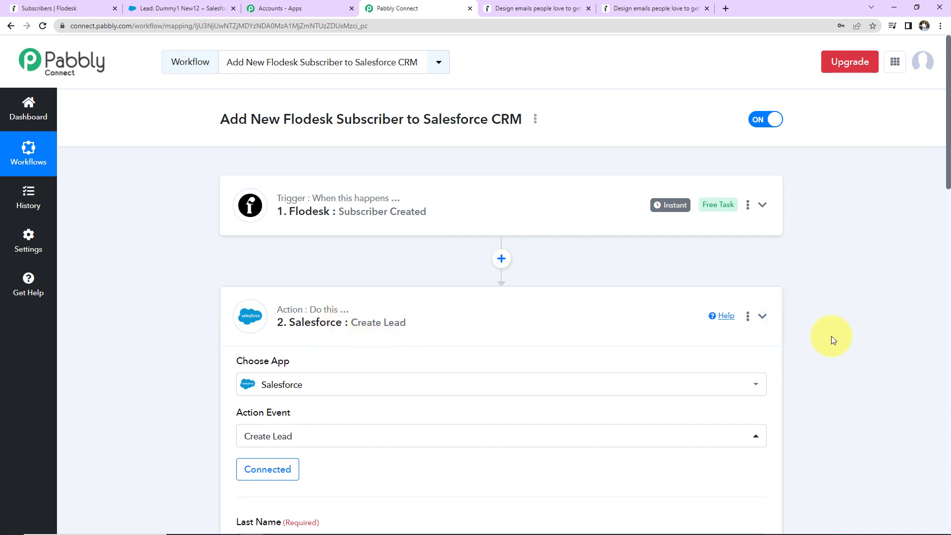